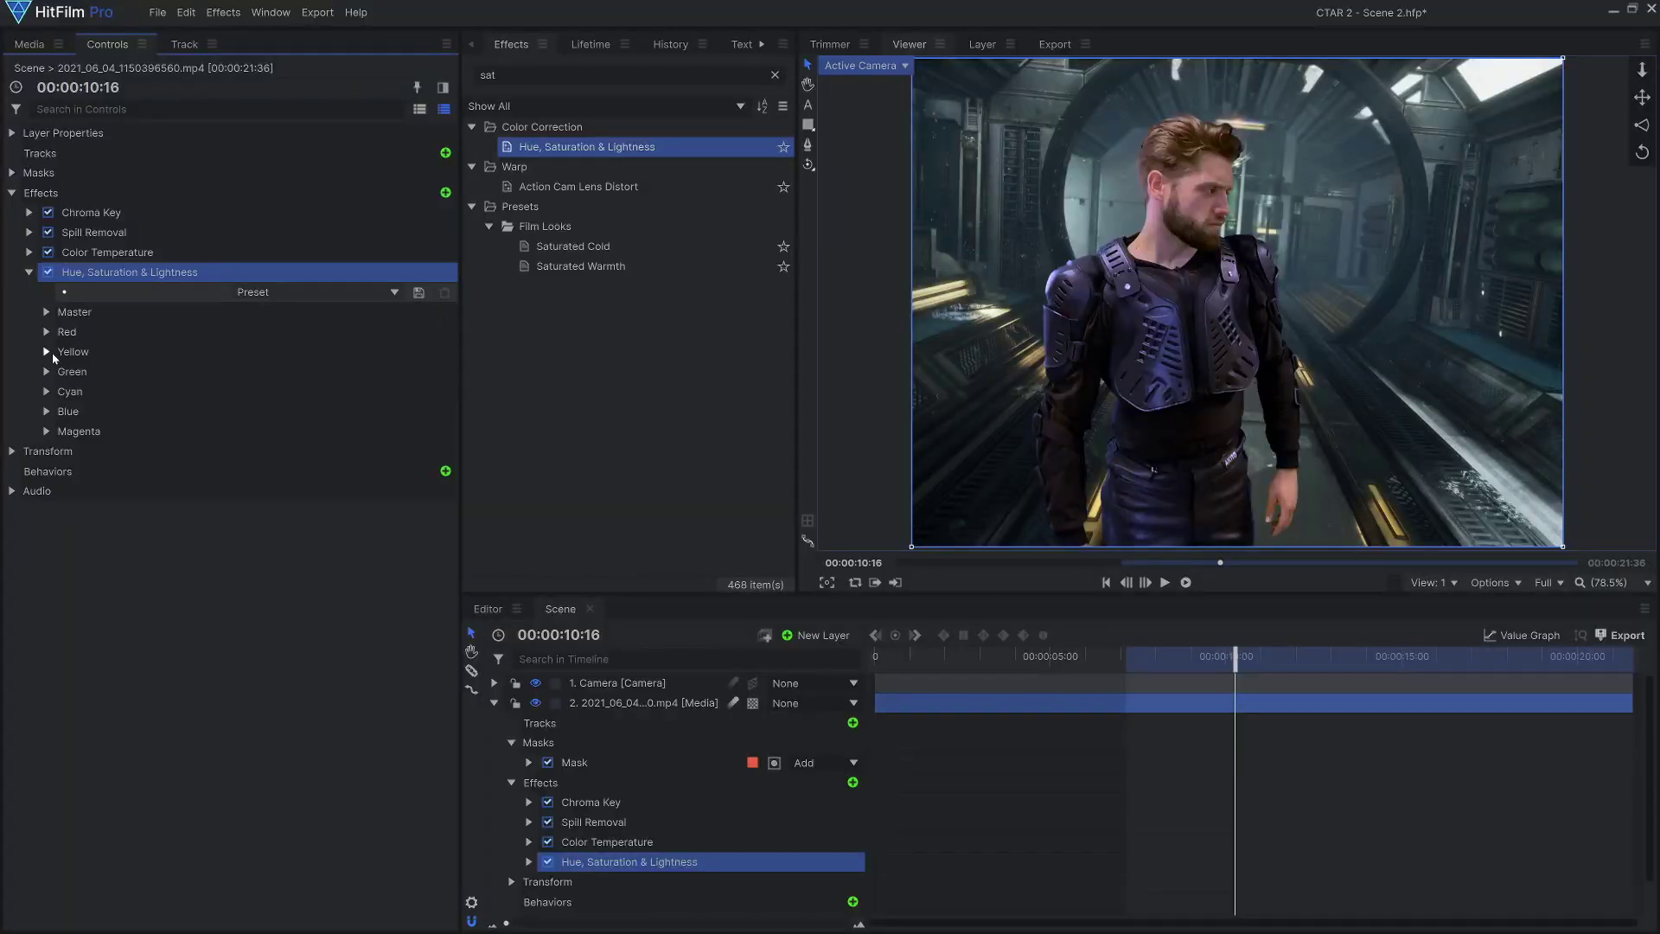
# - Lower the actor footage's Magenta saturation to -66 in Hue, Saturation & Lightness
pyautogui.click(47, 410)
pyautogui.click(47, 490)
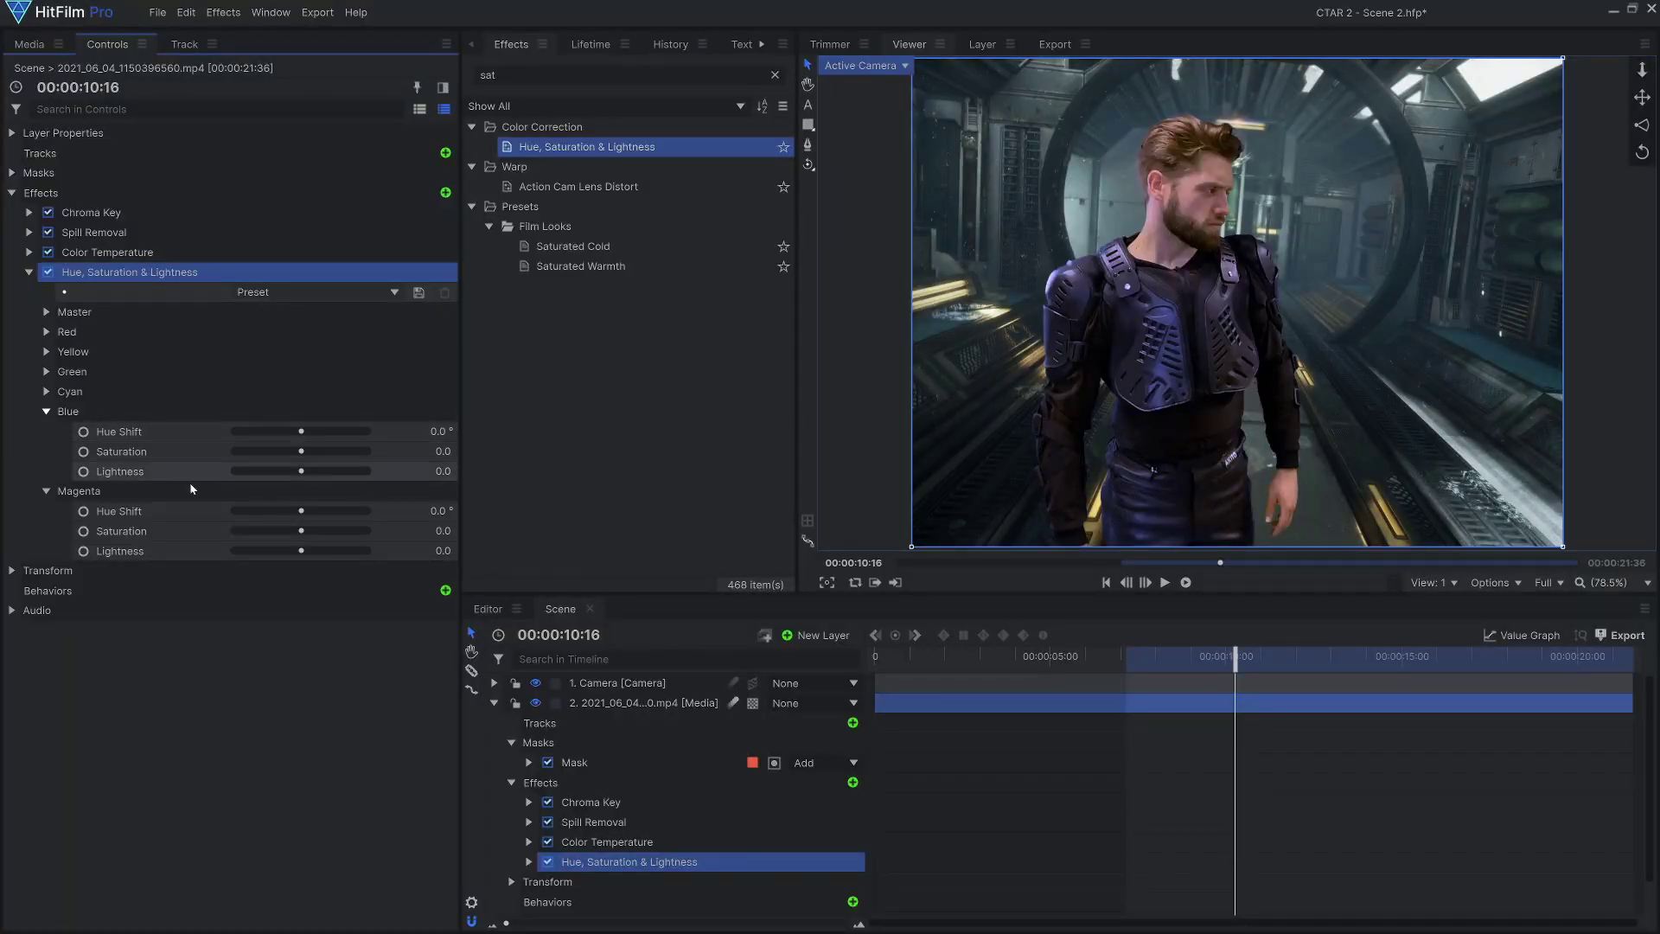
pyautogui.moveTo(302, 532); pyautogui.dragTo(257, 531)
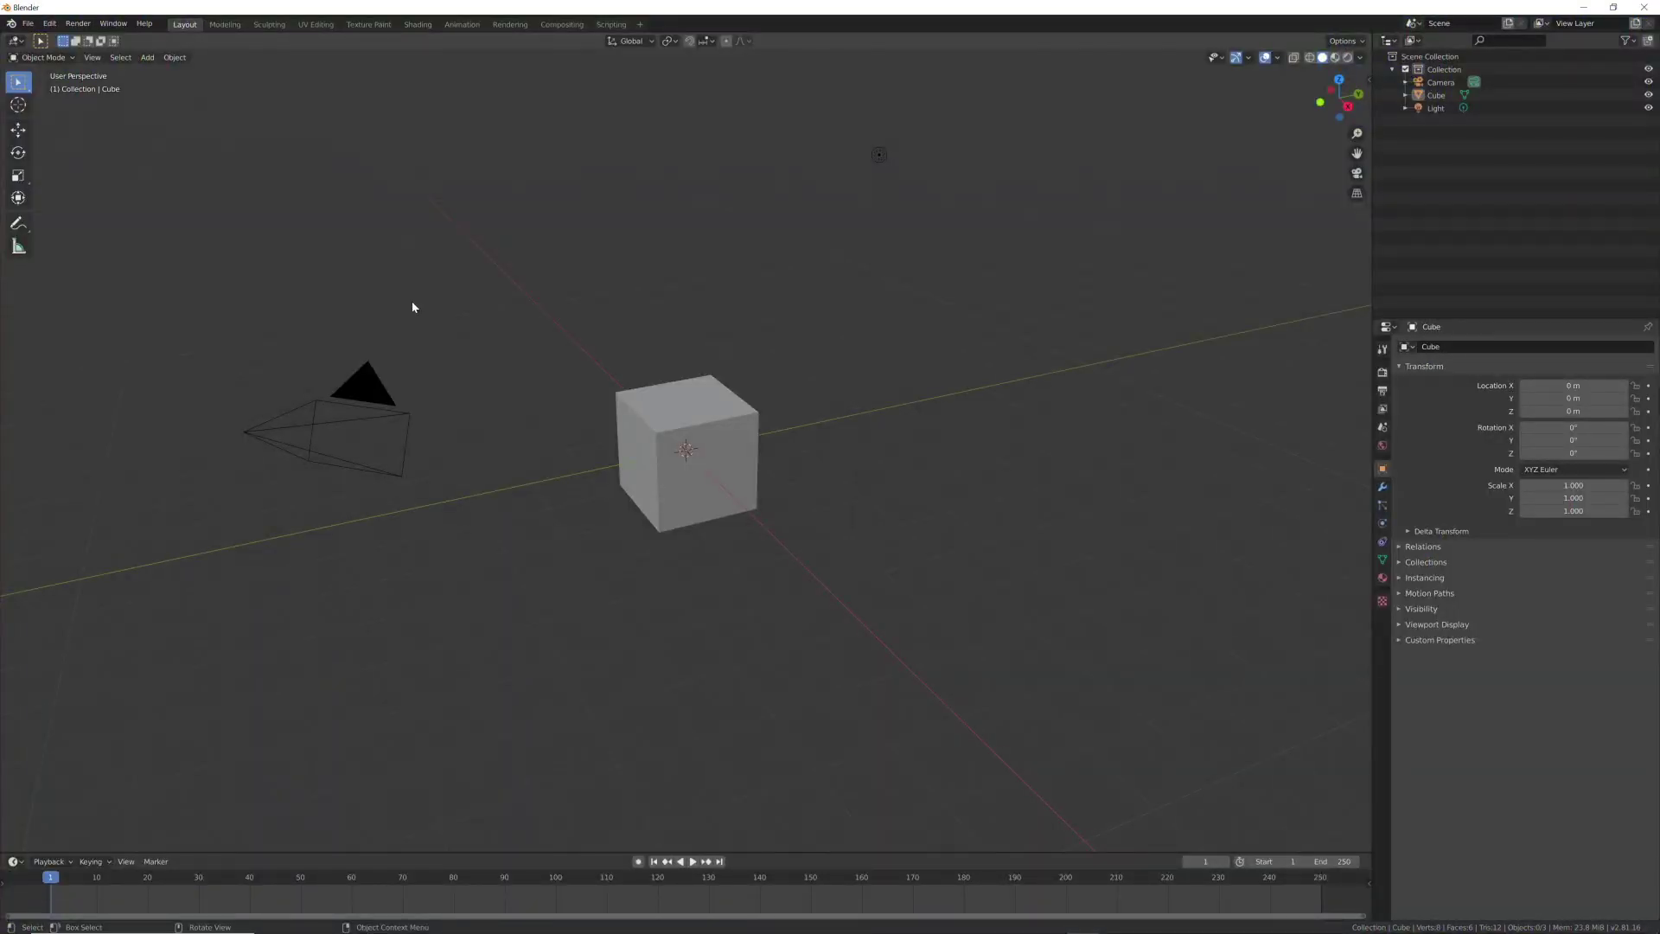
# - Install blender_hitfilm_importer.py from the footage folder as a Blender add-on via Preferences
pyautogui.click(53, 25)
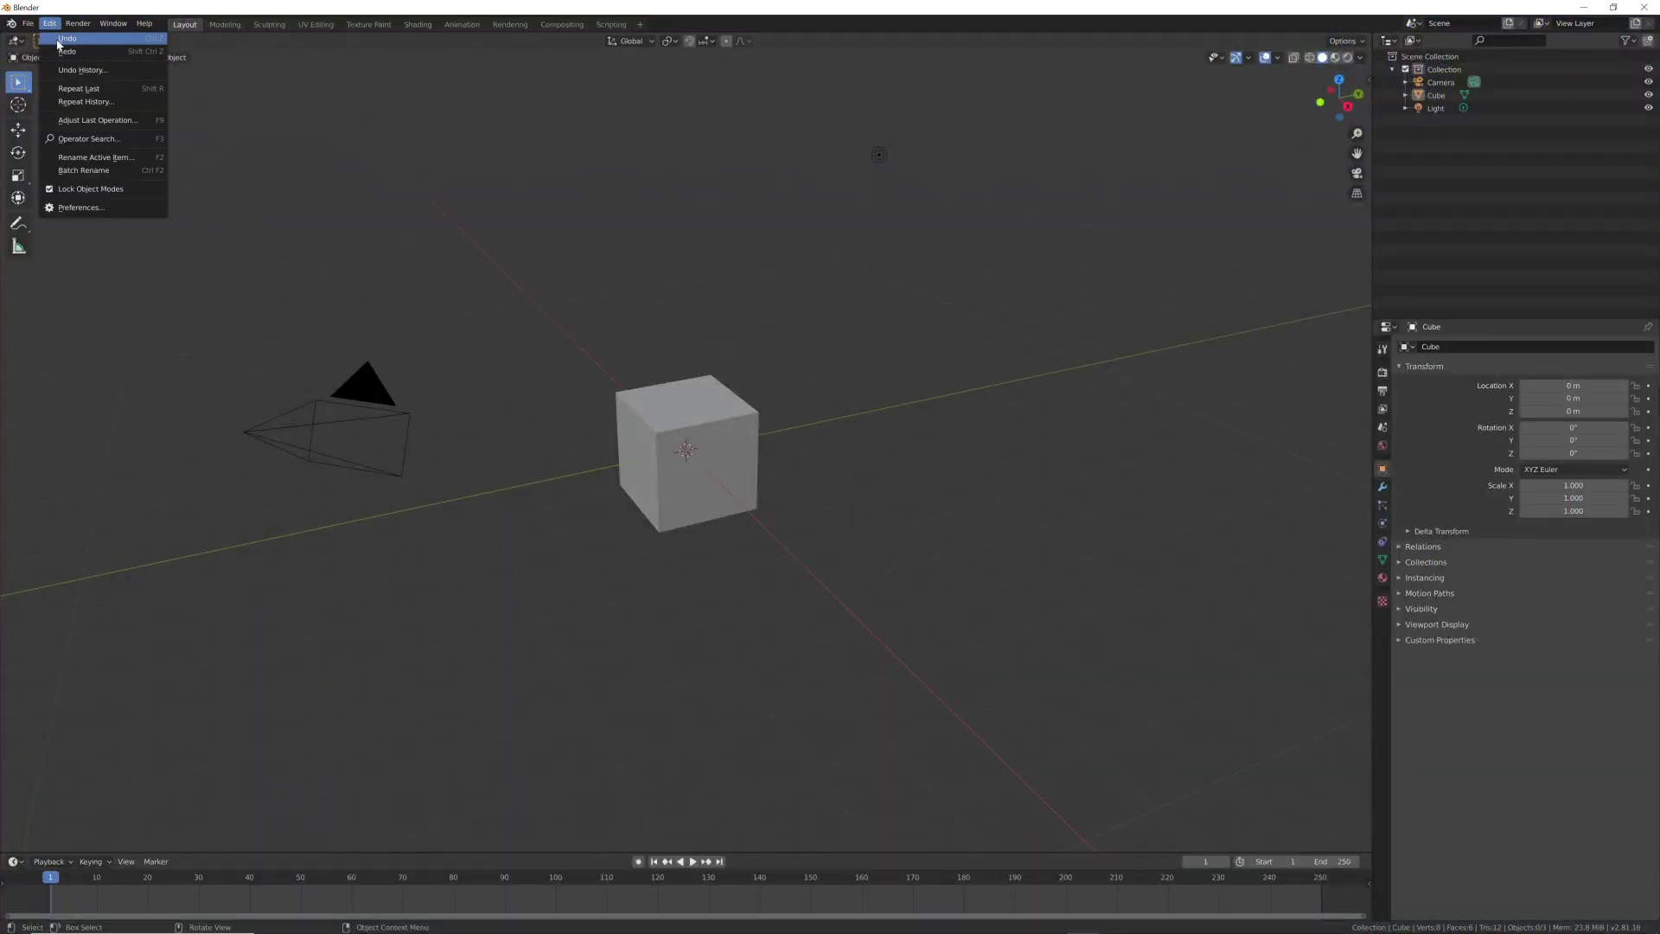
pyautogui.click(127, 208)
pyautogui.moveTo(222, 30); pyautogui.dragTo(680, 241)
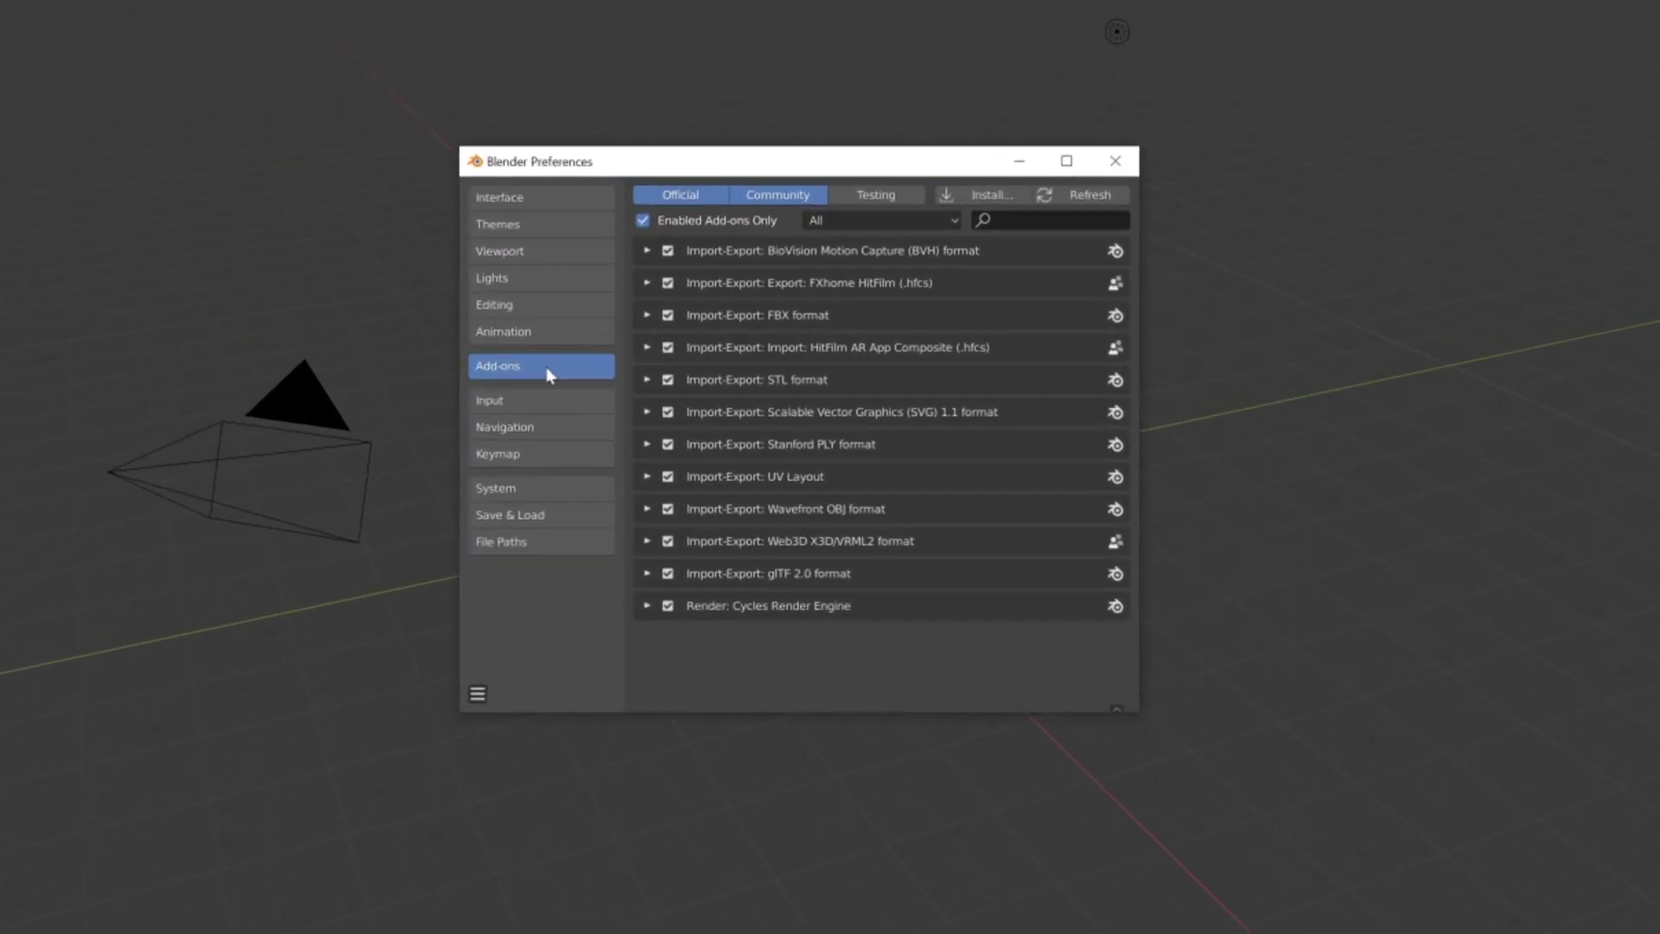
pyautogui.click(1097, 172)
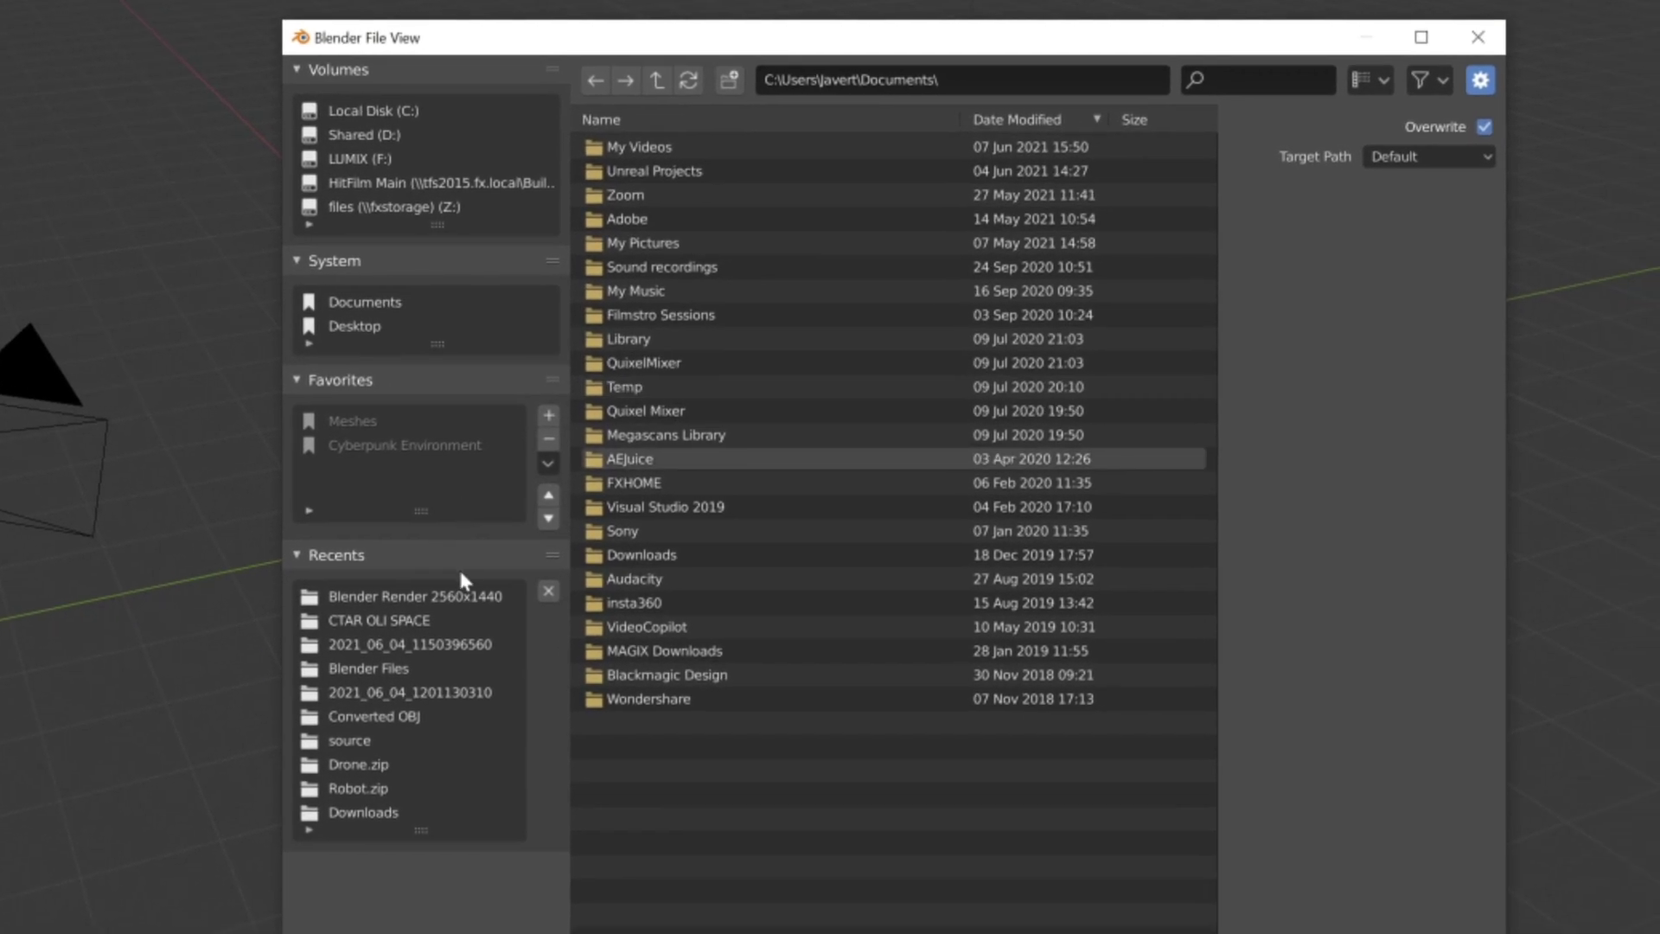
pyautogui.click(437, 641)
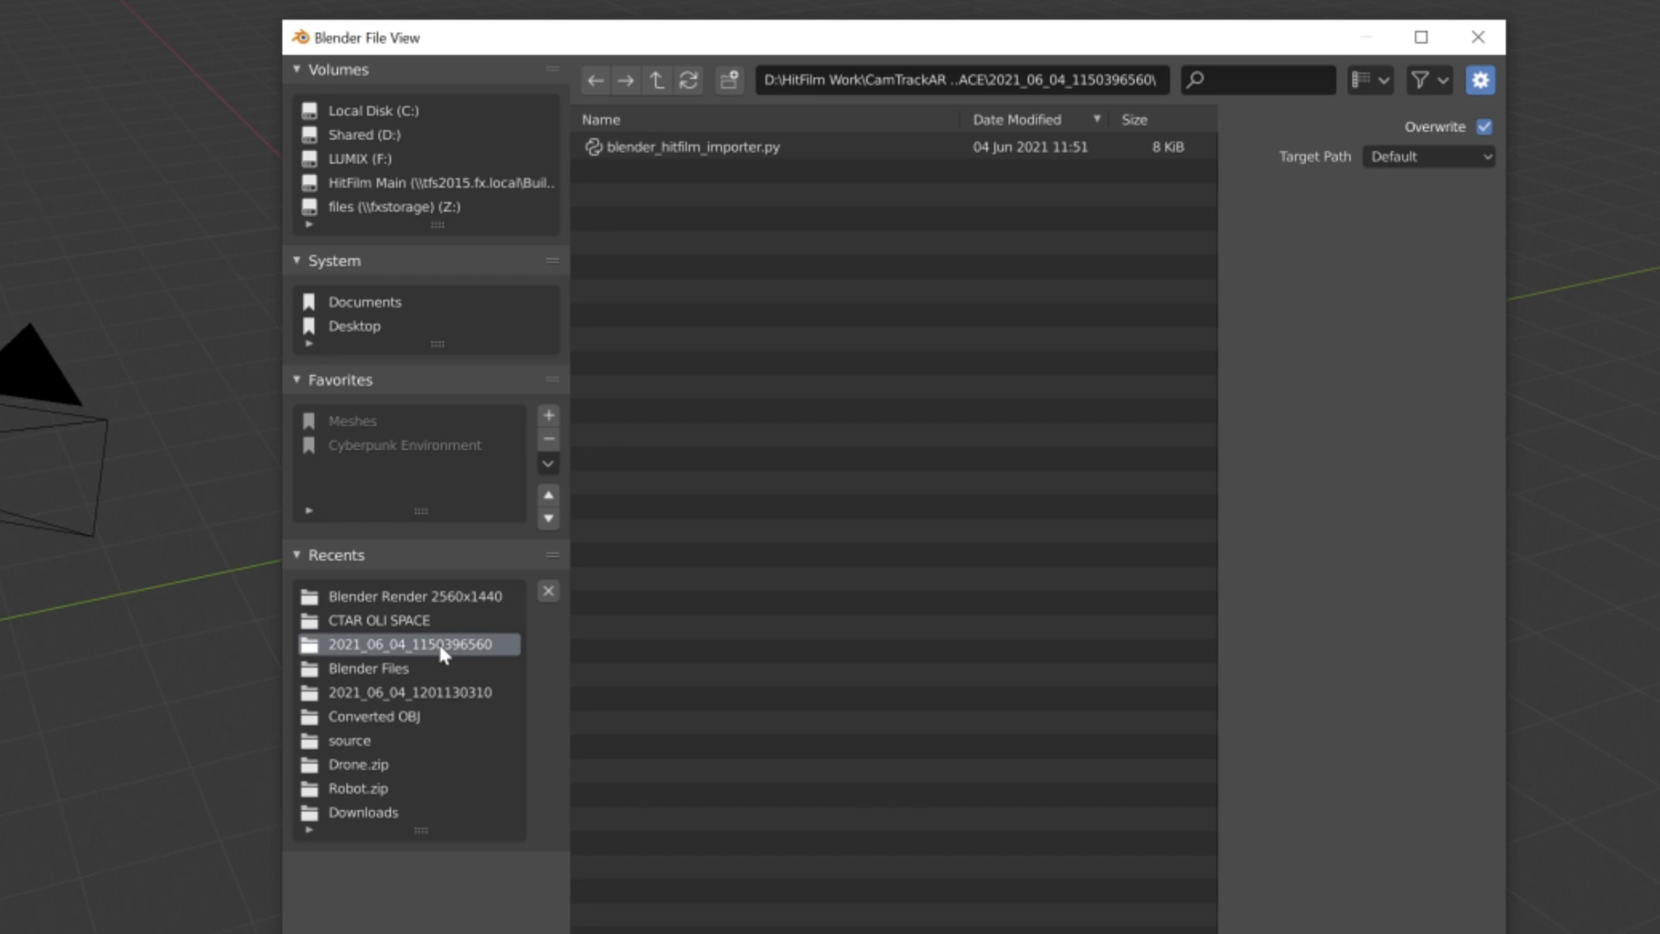
pyautogui.doubleClick(800, 158)
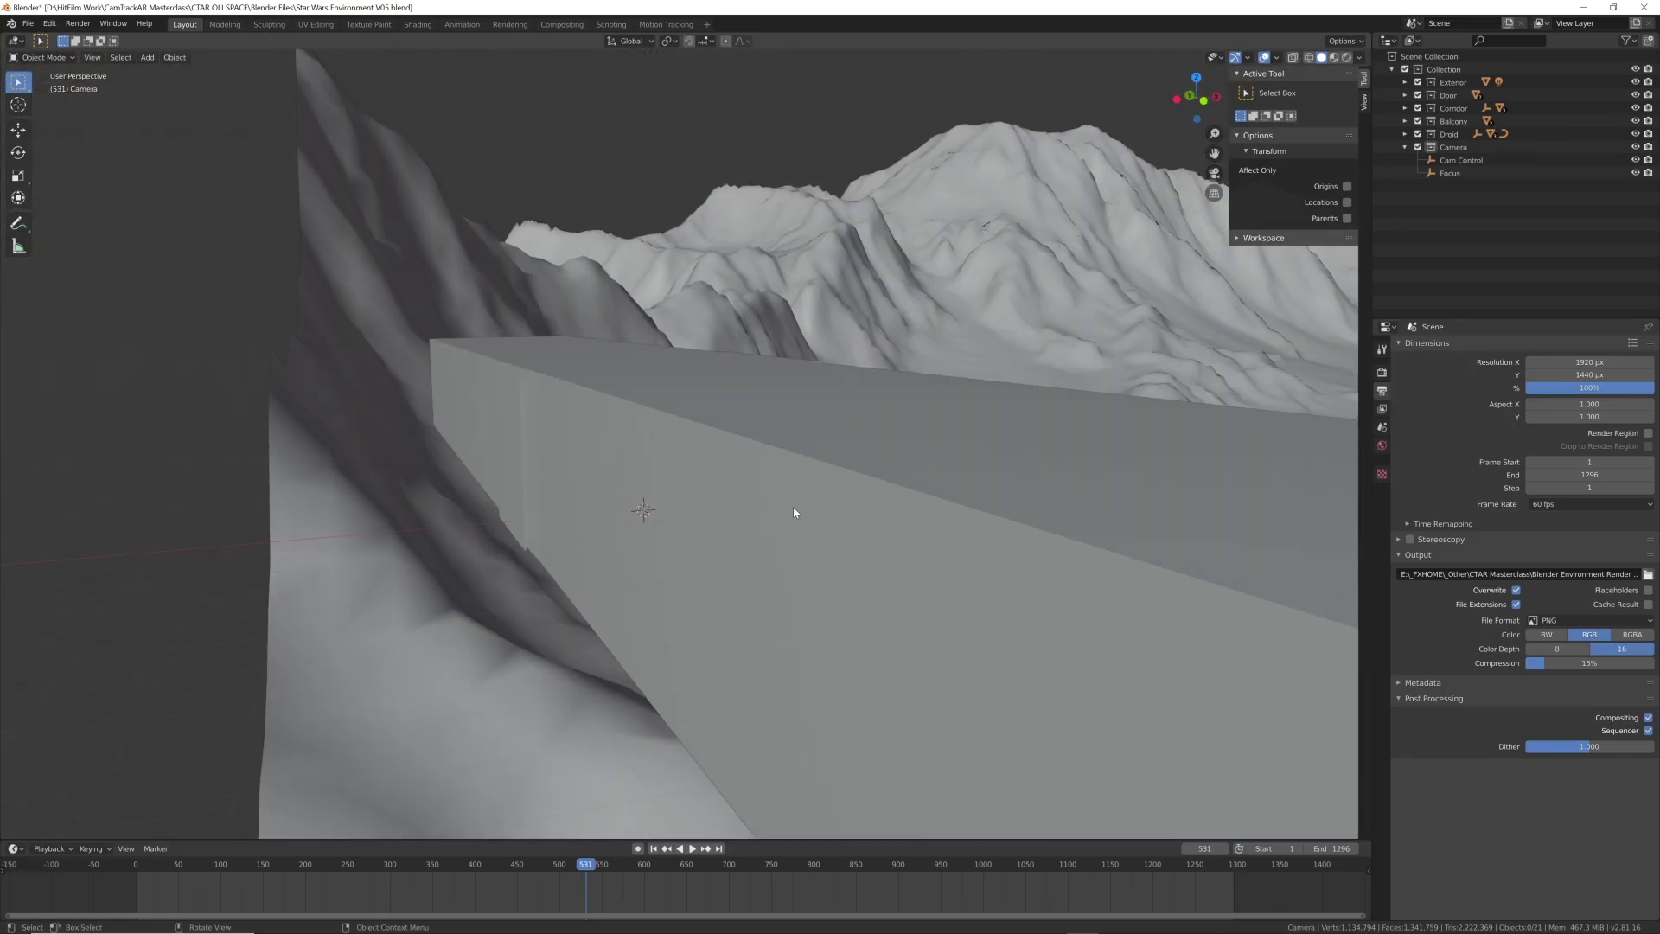
# - Import 2021_06_04_1150396560.hfcs as HitFilm AR tracking data into the corridor scene
pyautogui.moveTo(795, 511); pyautogui.dragTo(782, 525, button='middle')
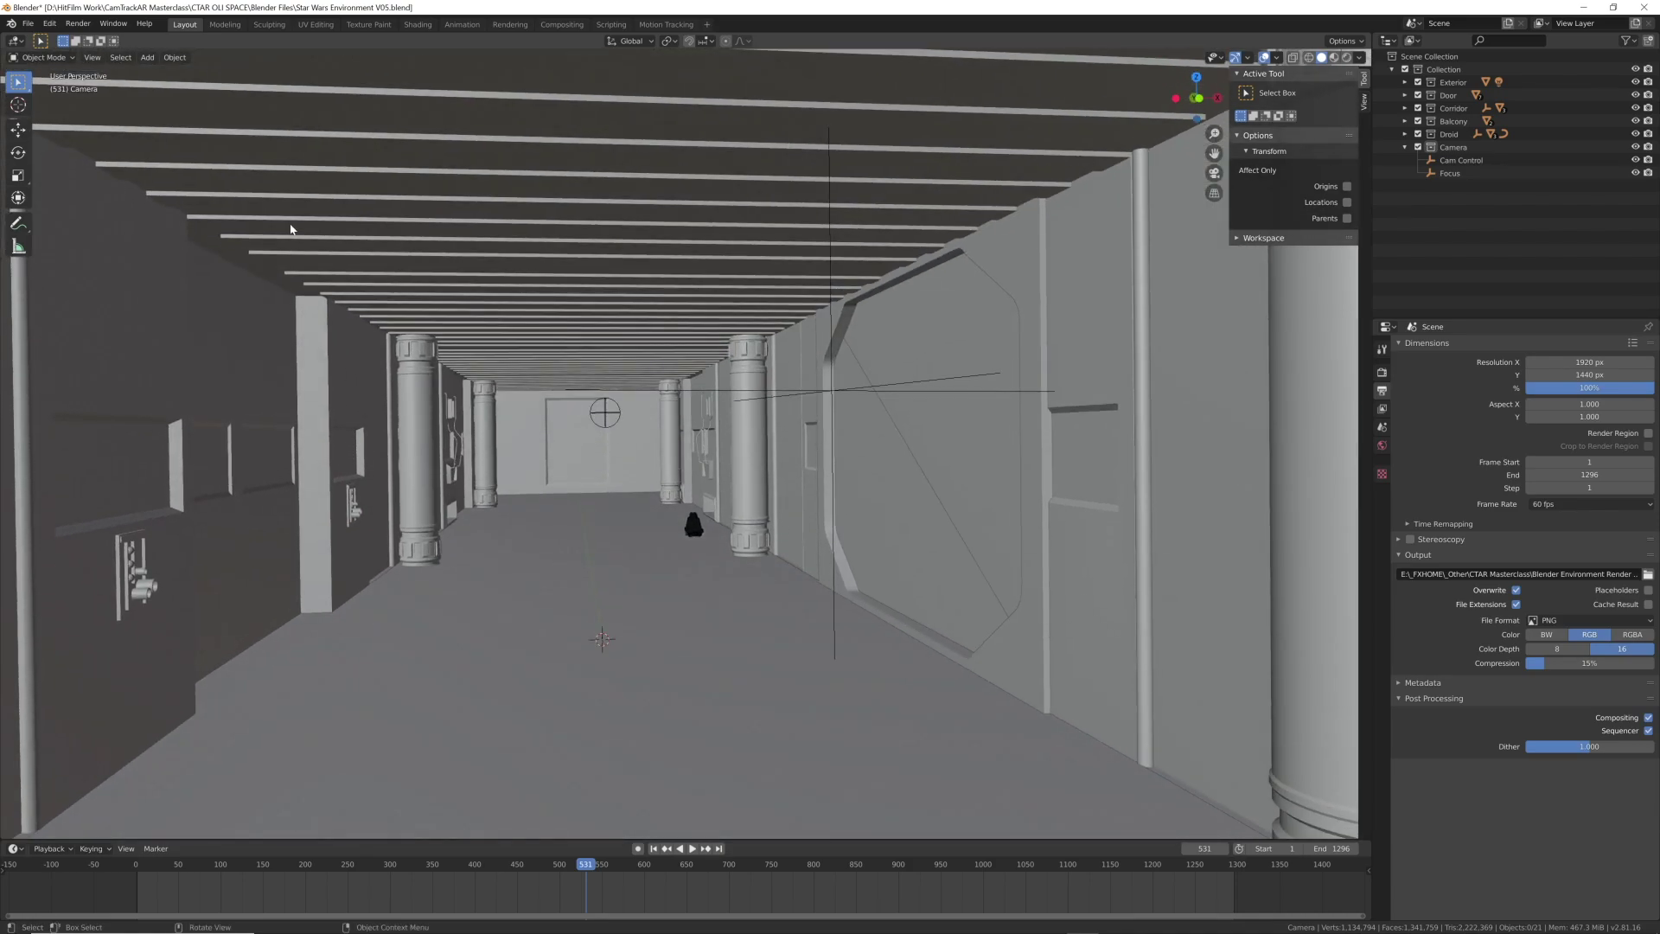
pyautogui.click(26, 23)
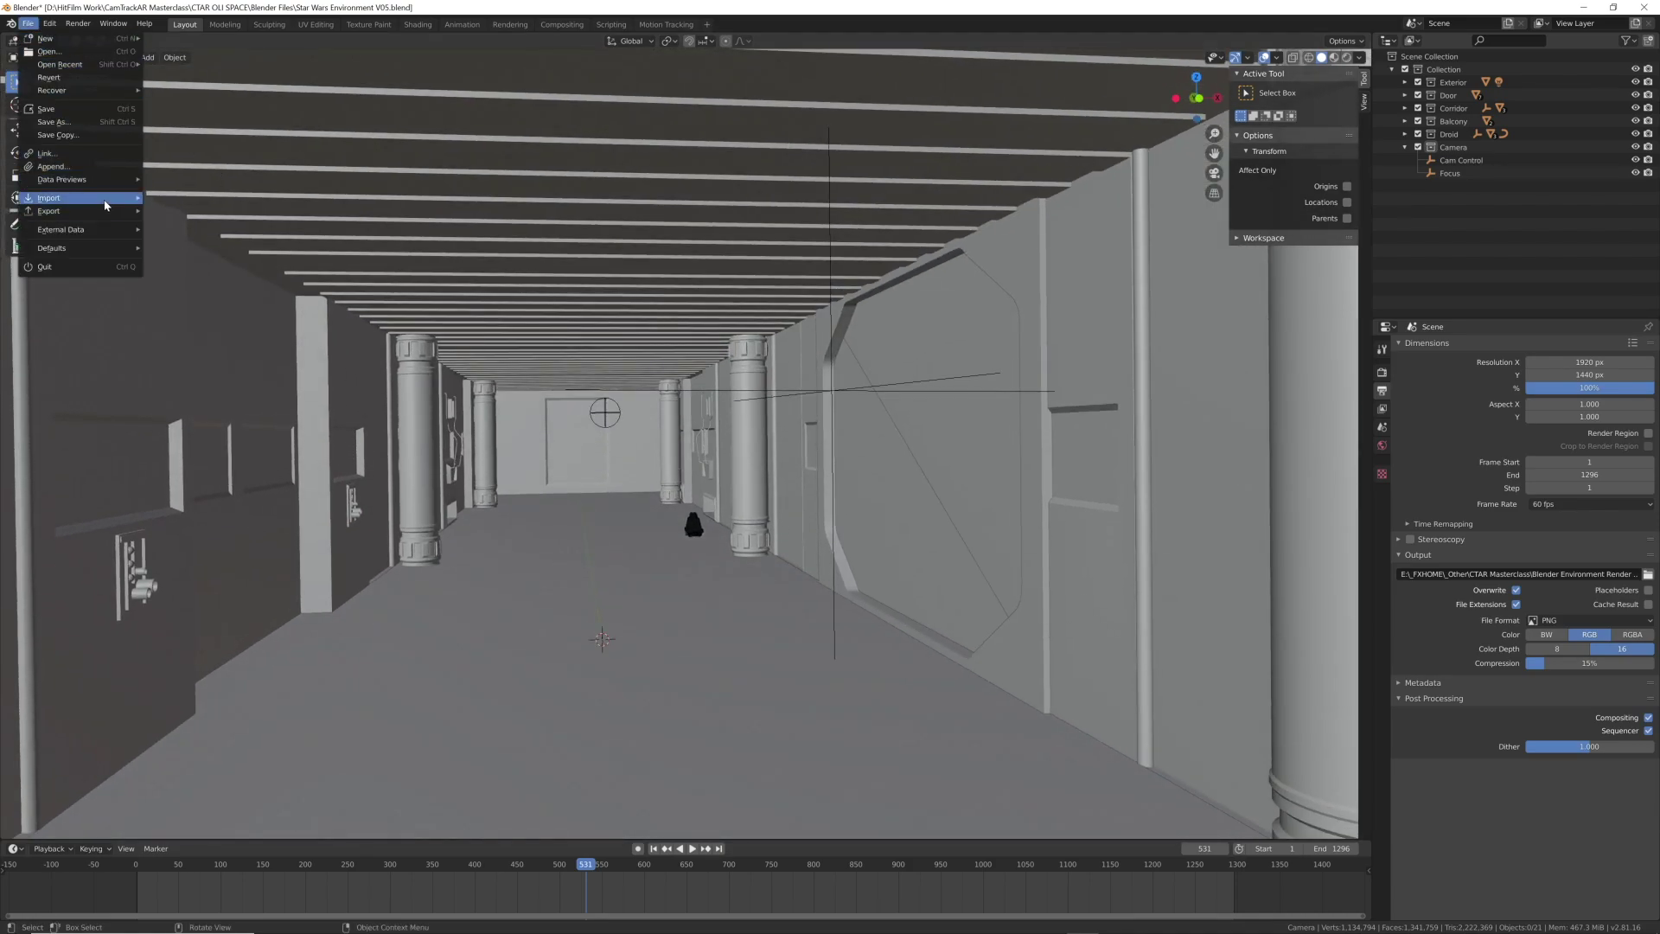
pyautogui.moveTo(65, 198)
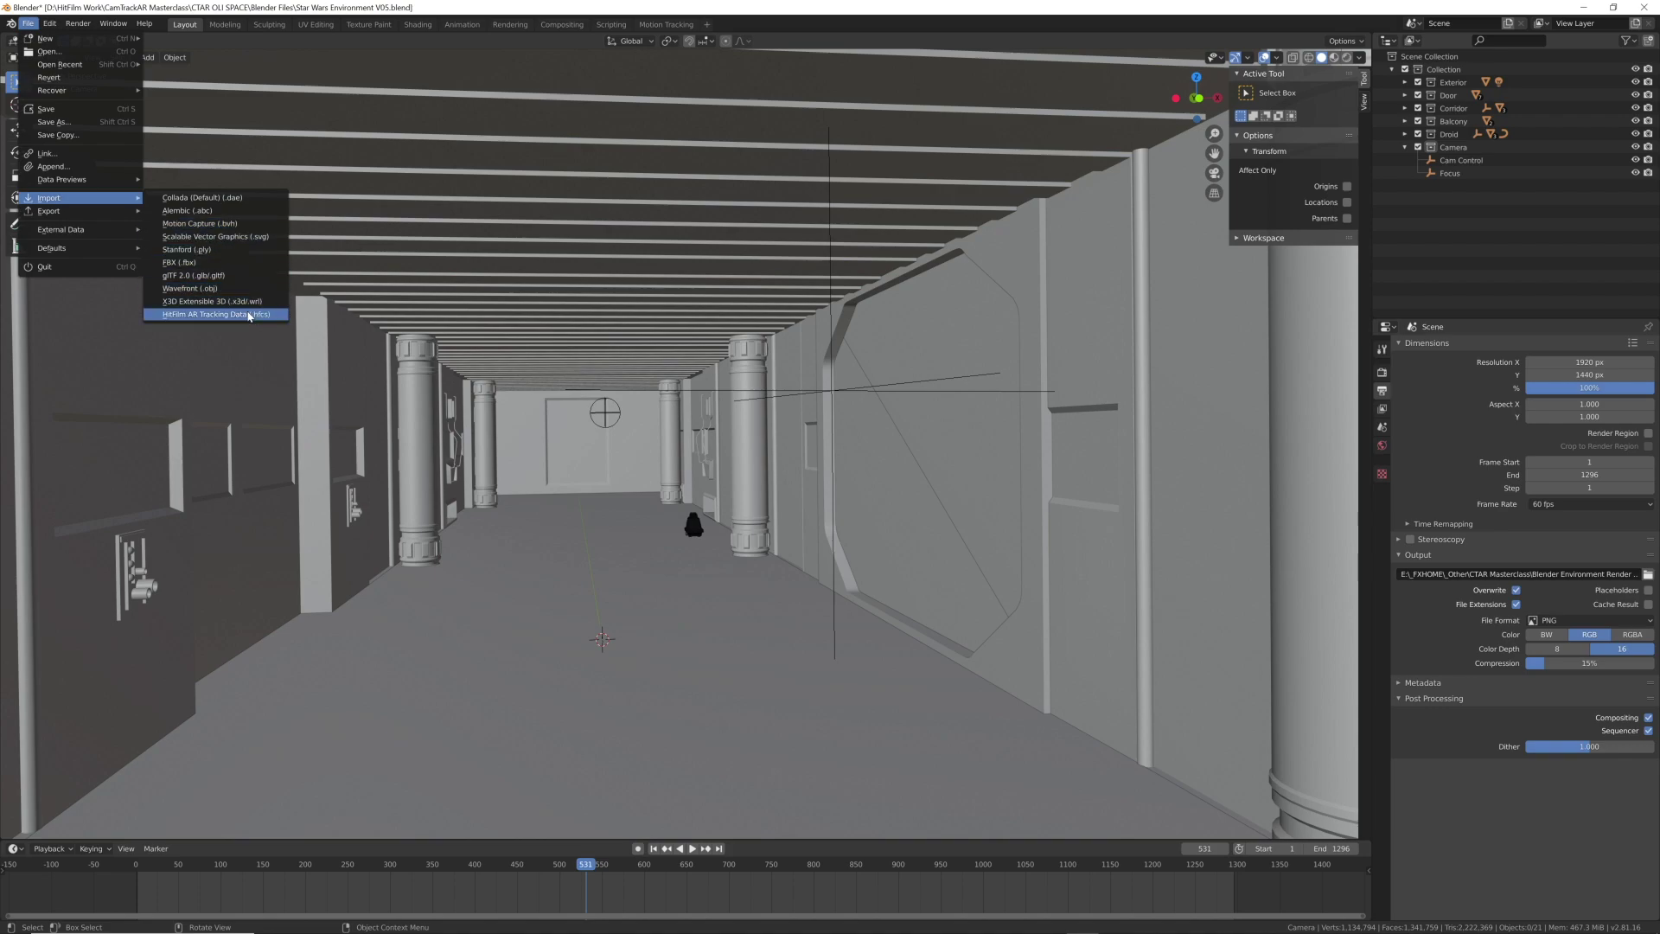
pyautogui.click(249, 316)
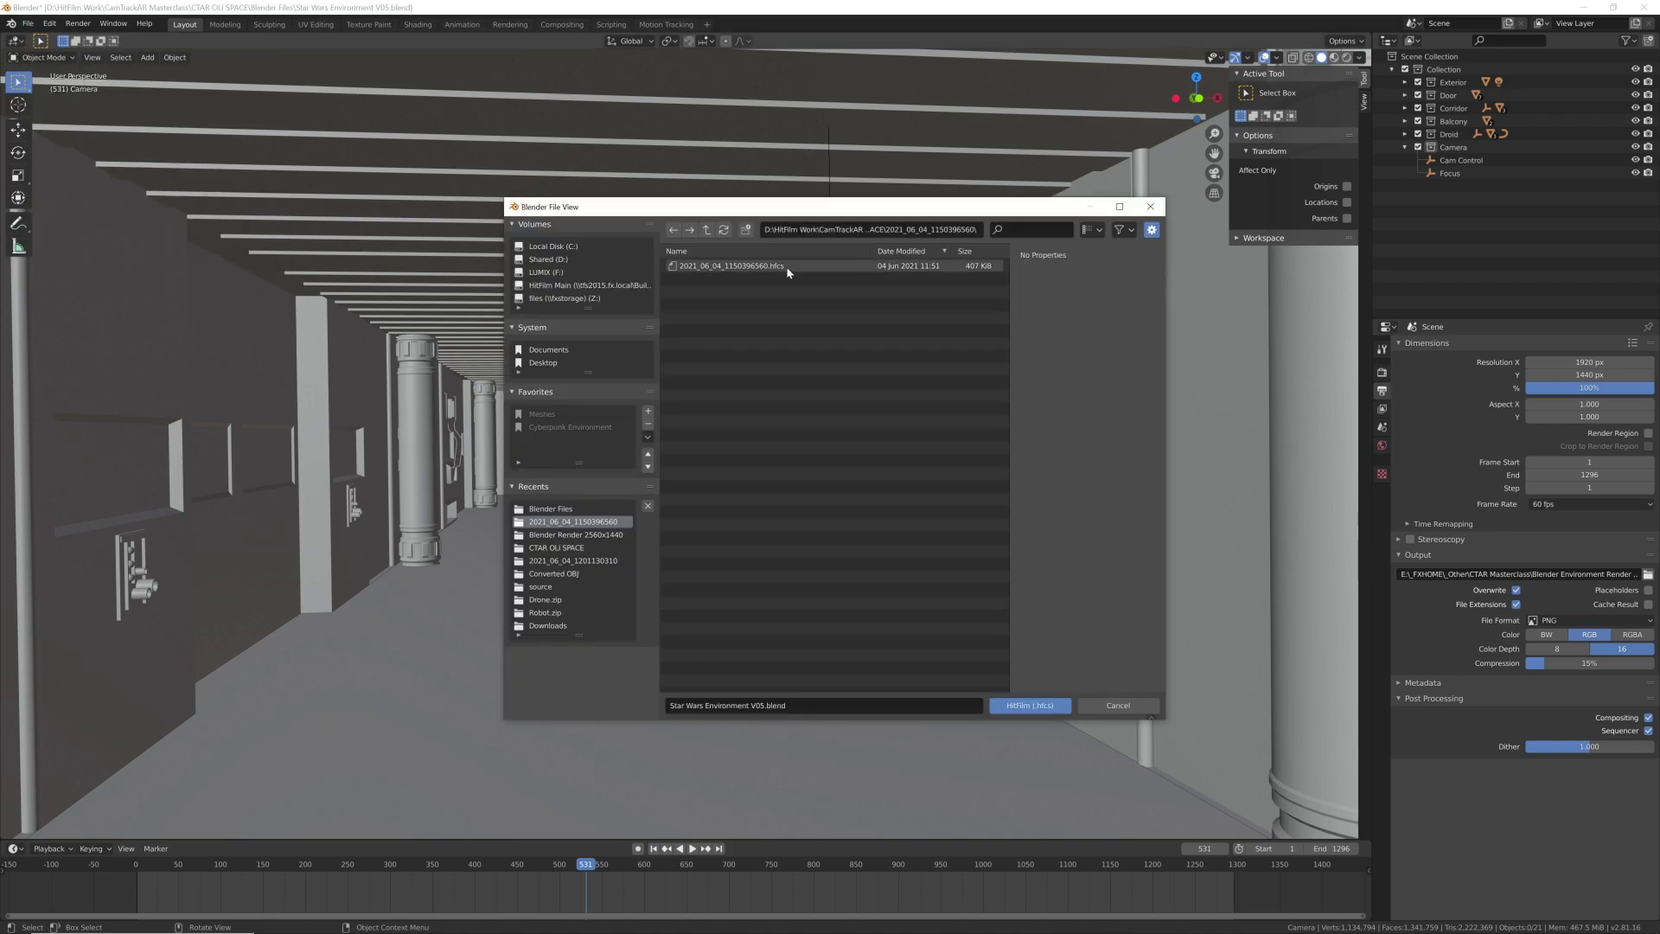
pyautogui.doubleClick(785, 268)
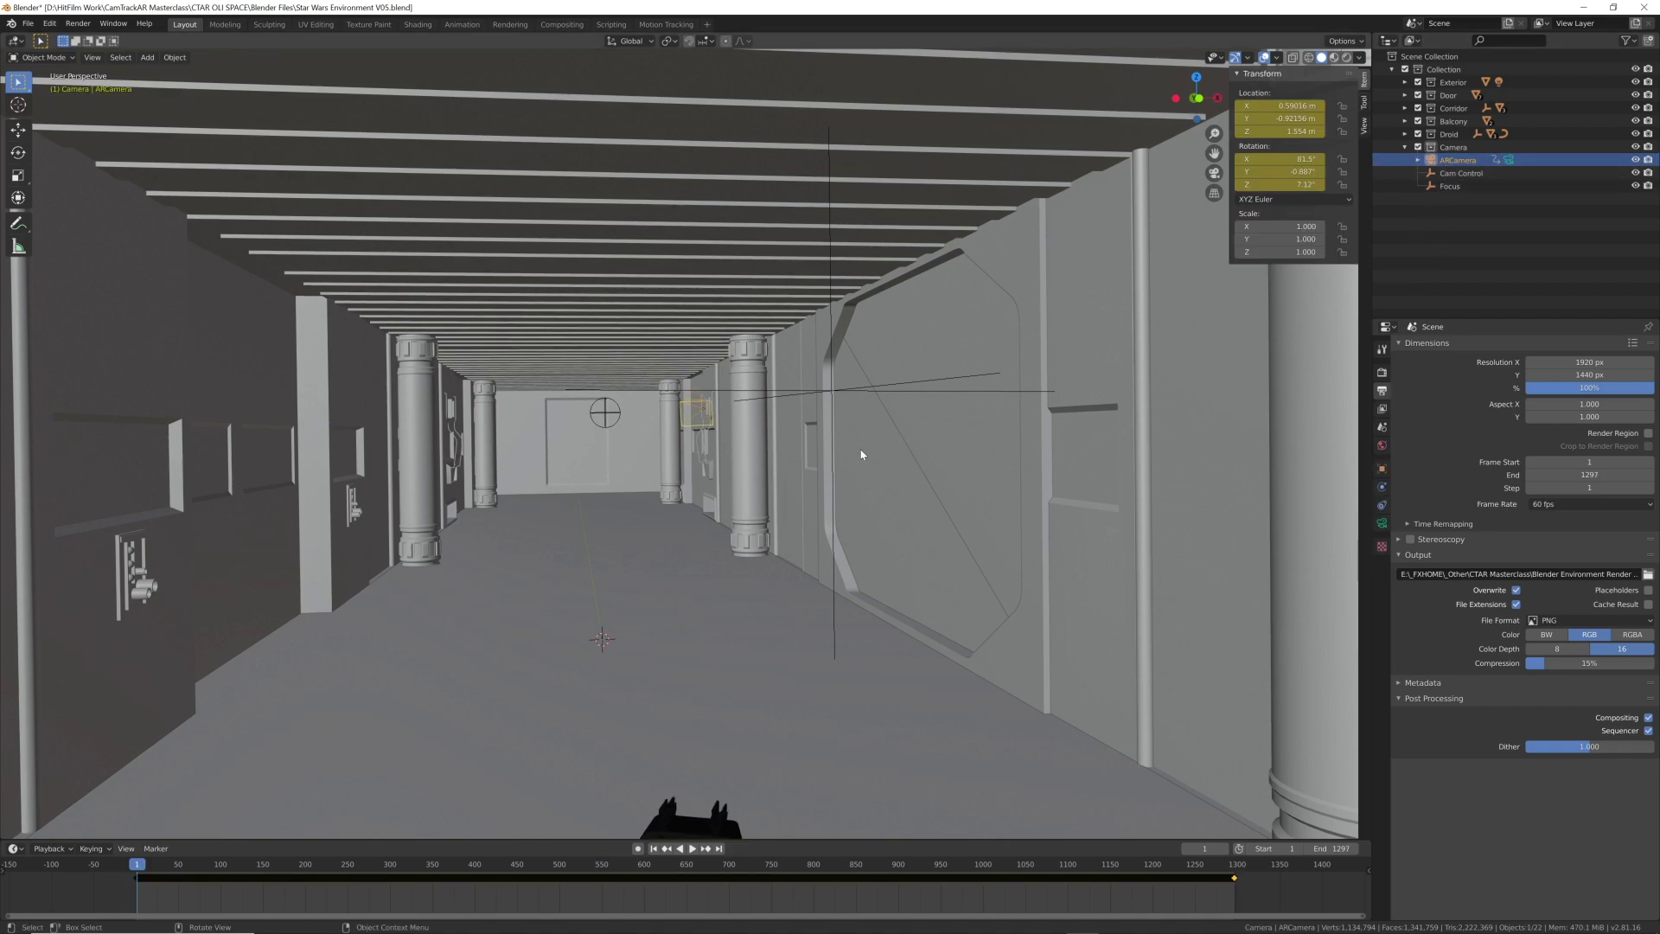
# - View through the ARCamera and play back its tracked motion
pyautogui.press('KP_0')
pyautogui.press('space')
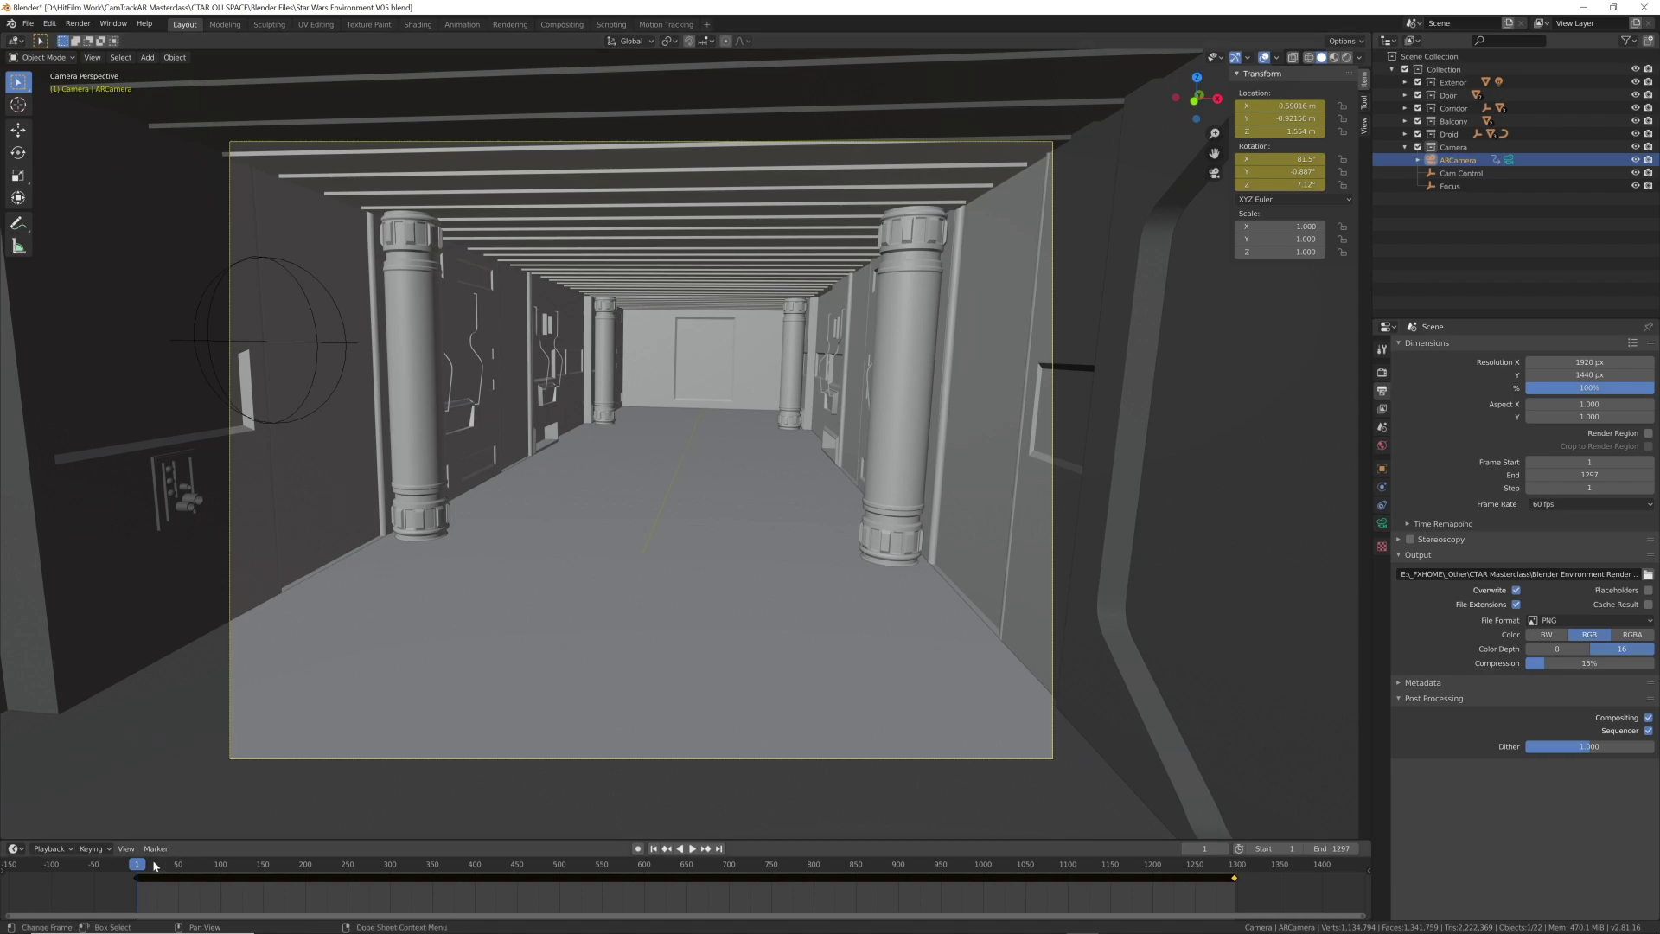
pyautogui.moveTo(260, 864)
pyautogui.mouseDown()
pyautogui.moveTo(1020, 877)
pyautogui.moveTo(629, 877)
pyautogui.moveTo(908, 878)
pyautogui.moveTo(745, 868)
pyautogui.mouseUp()
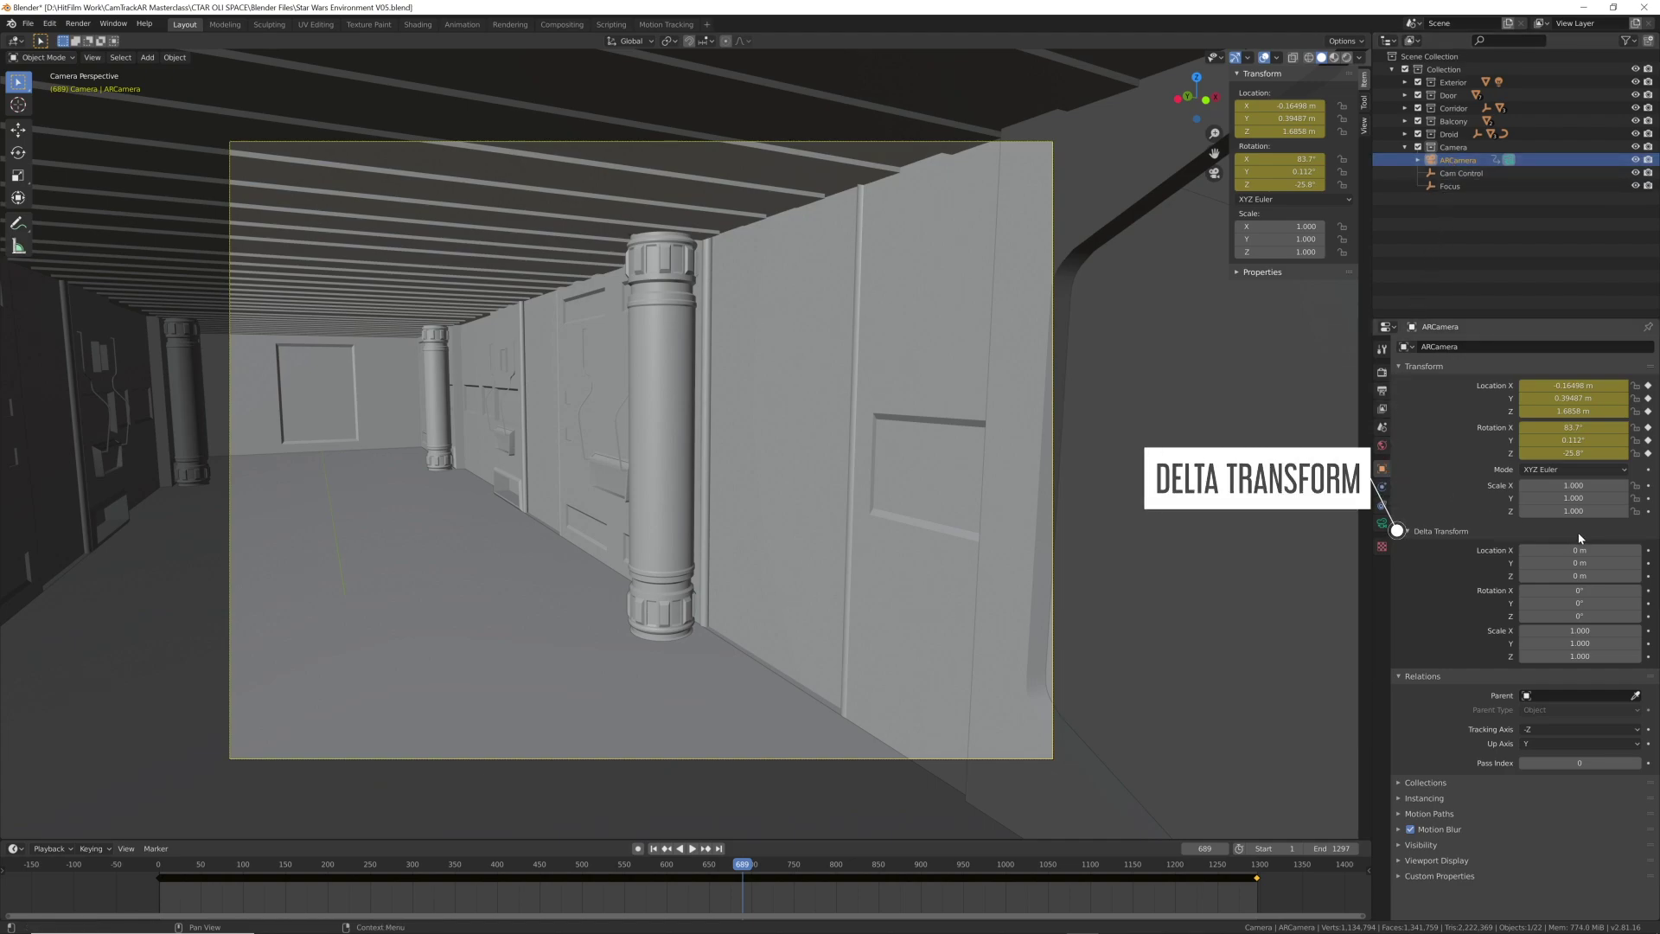
# - Offset the ARCamera's delta location to about 0.44 m X and -2 m Y
pyautogui.moveTo(1580, 551)
pyautogui.mouseDown()
pyautogui.moveTo(1504, 550)
pyautogui.moveTo(1608, 563)
pyautogui.moveTo(1491, 564)
pyautogui.mouseUp()
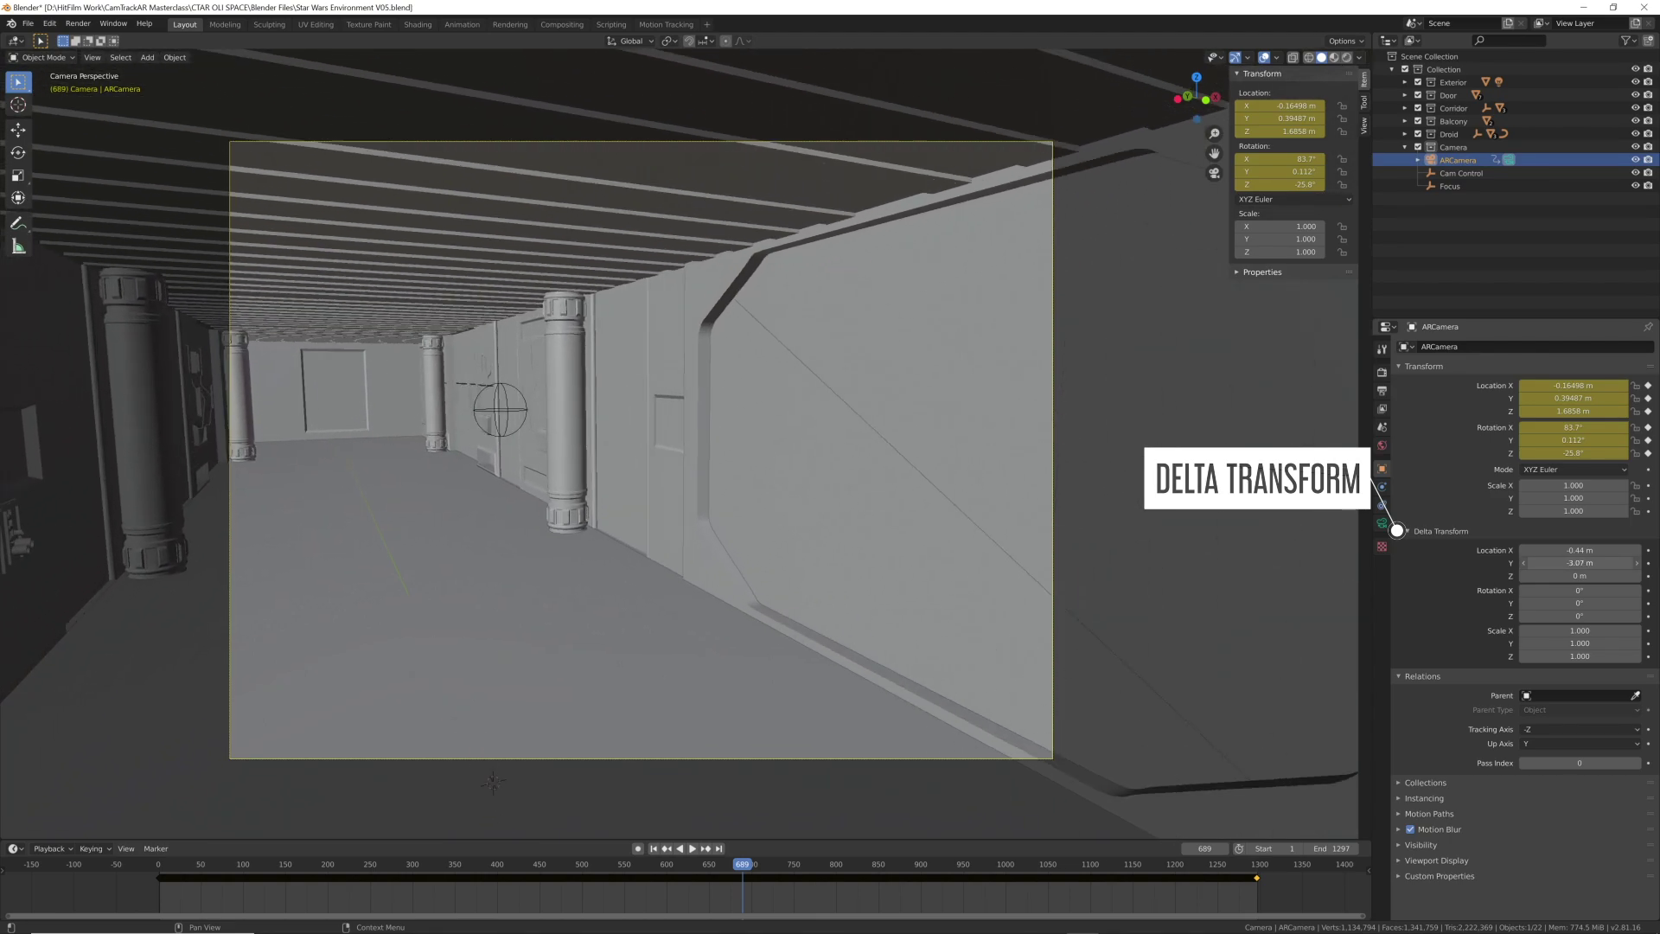
pyautogui.moveTo(742, 864); pyautogui.dragTo(873, 864)
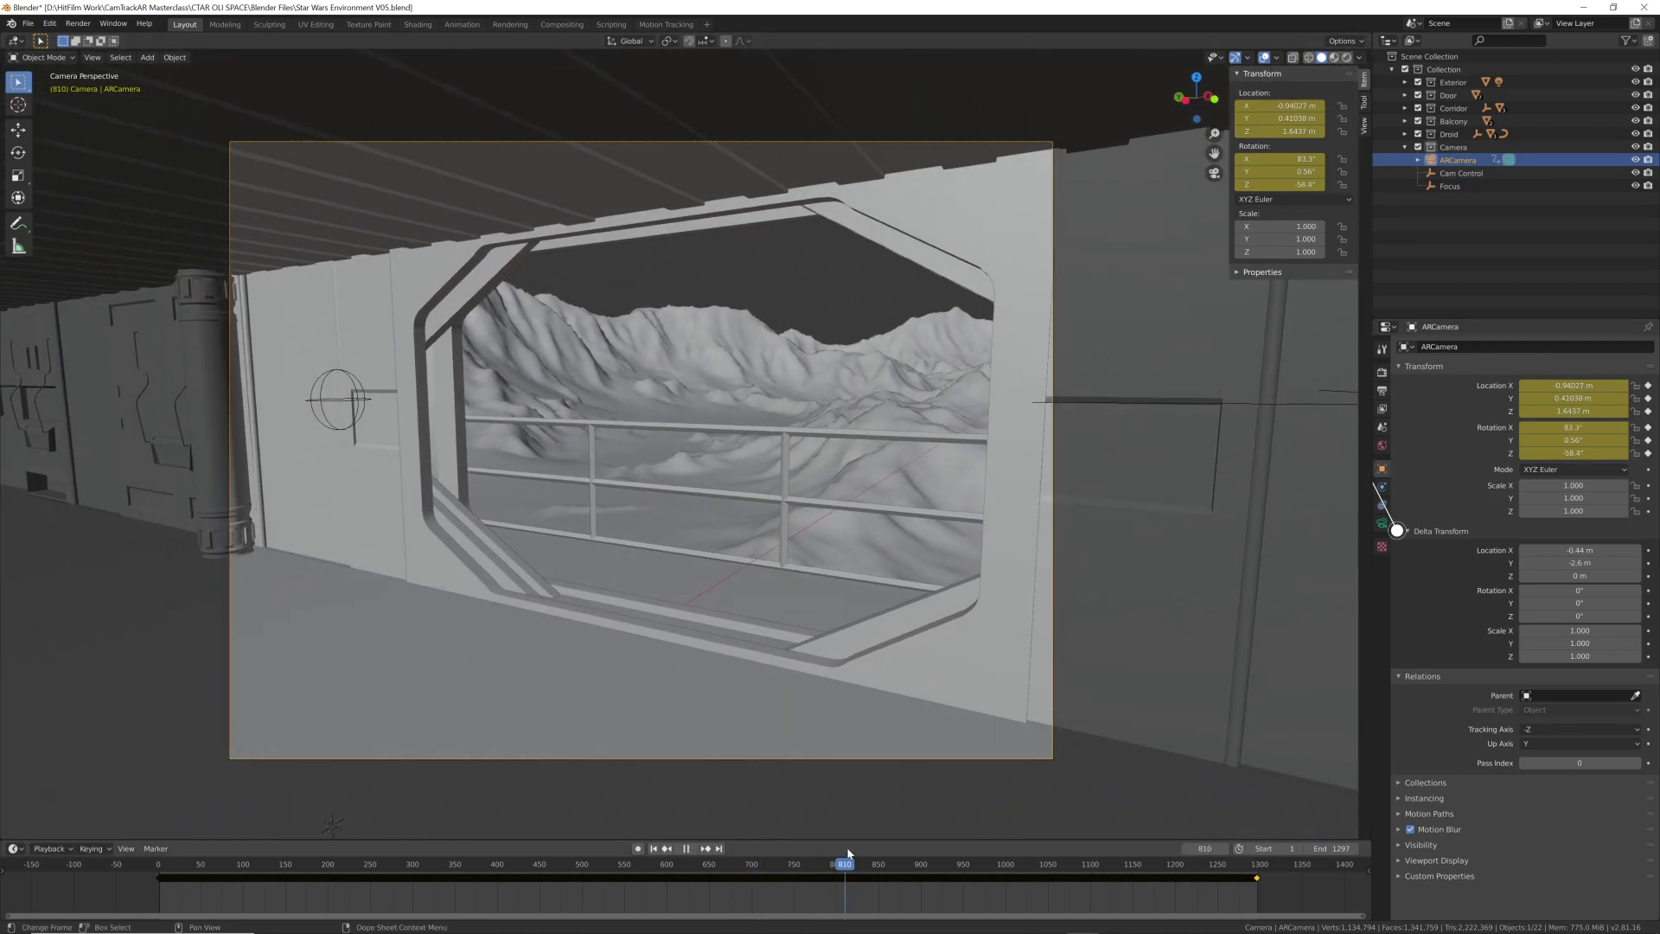
pyautogui.moveTo(1588, 566); pyautogui.dragTo(1635, 567)
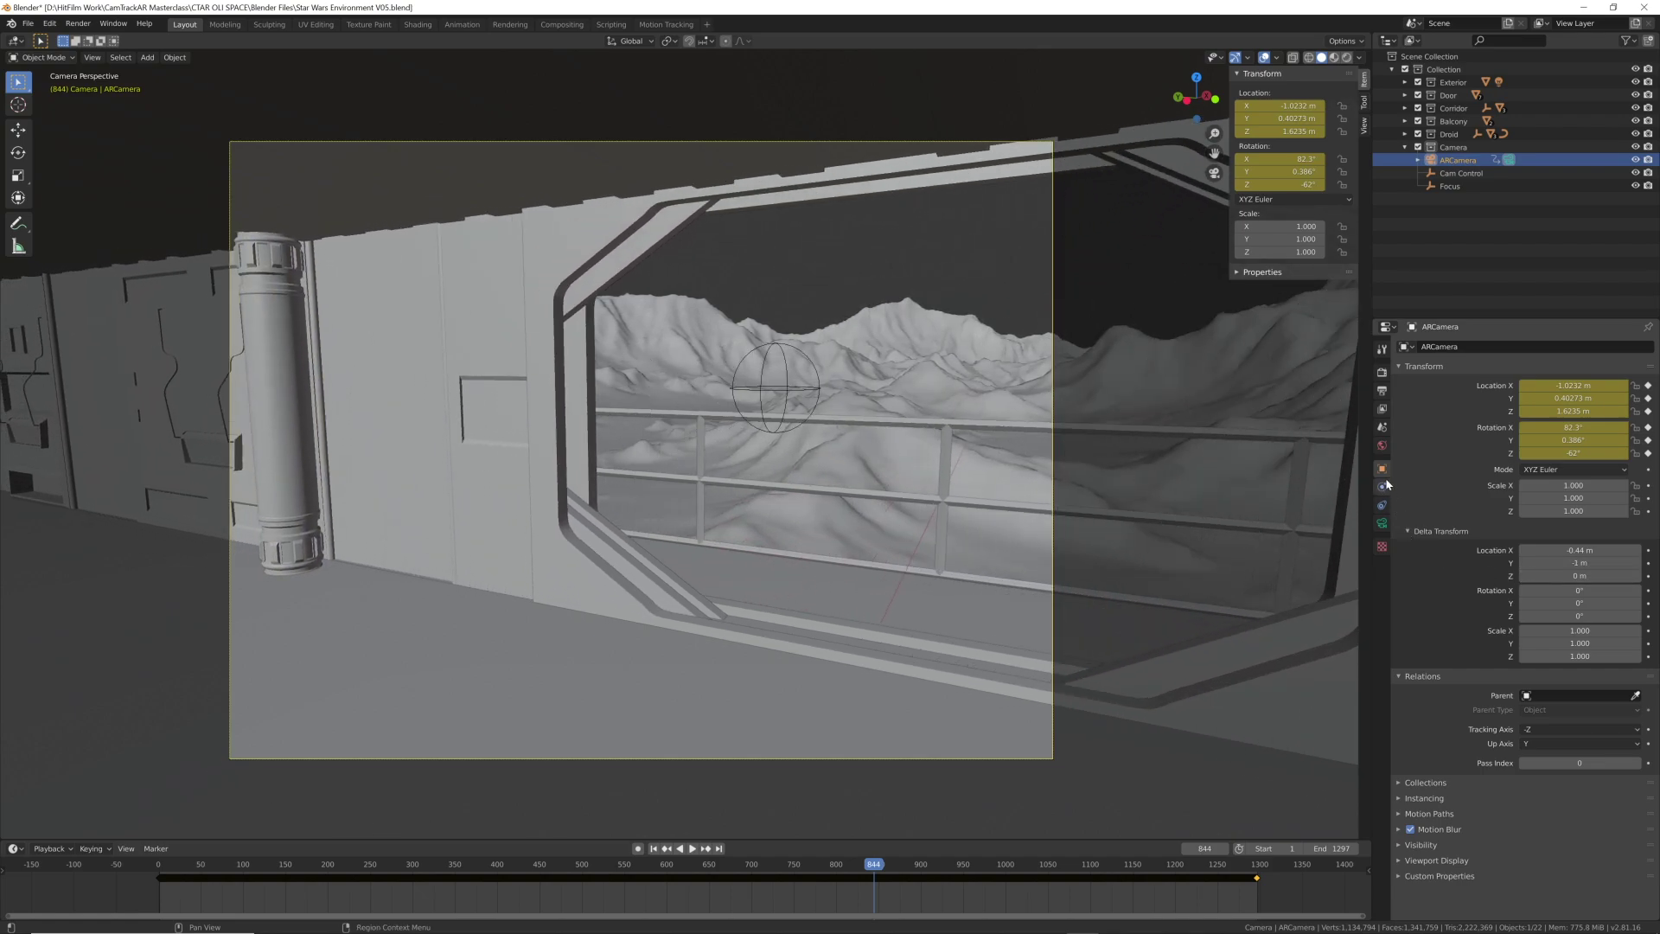
# - Add a Movie Clip background image slot to the ARCamera's camera data
pyautogui.click(1382, 522)
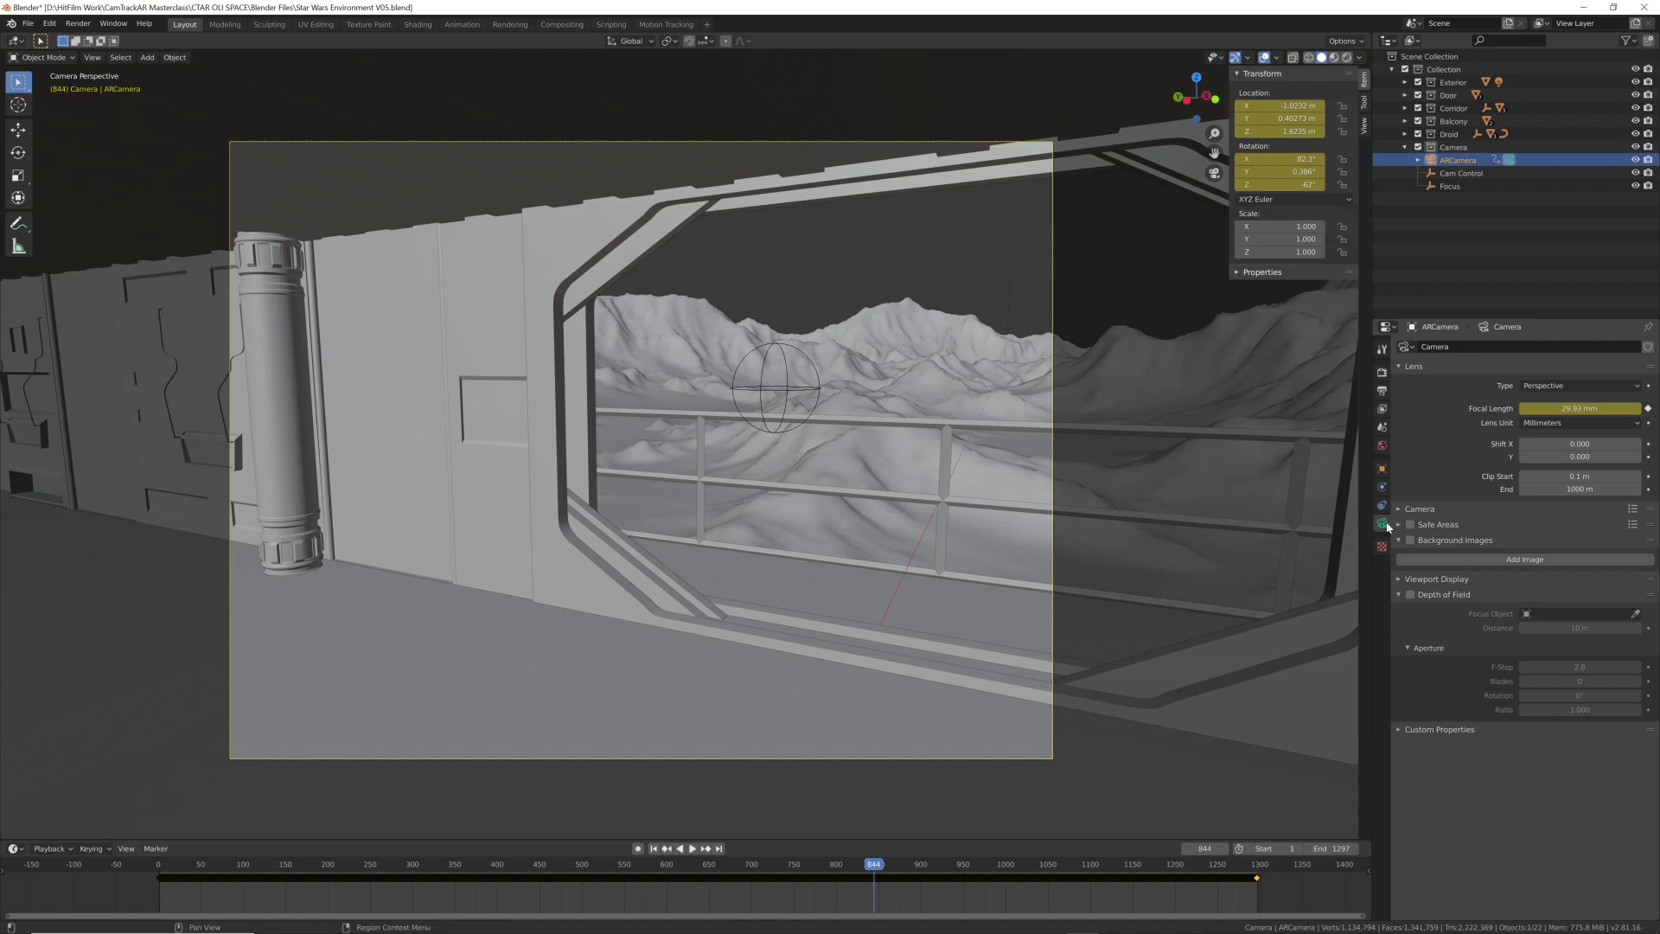
pyautogui.click(1527, 561)
pyautogui.click(1594, 597)
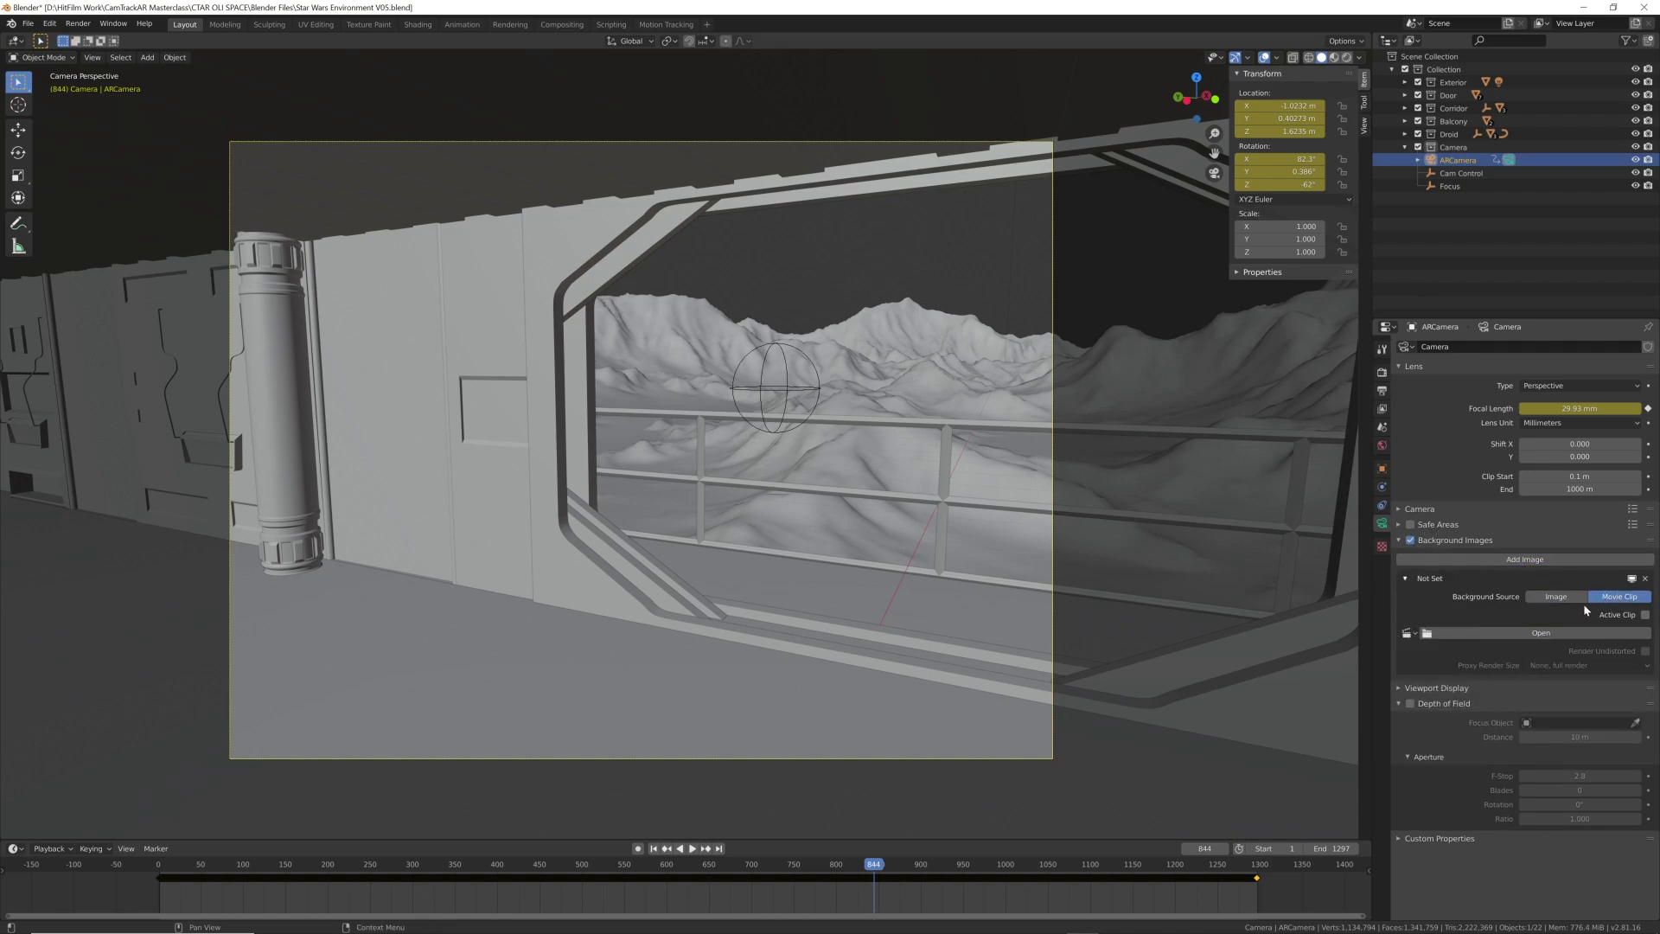
# - Load 2021_06_04_1150396560.mp4 as the background, set its depth to Front, and check alignment
pyautogui.click(1546, 636)
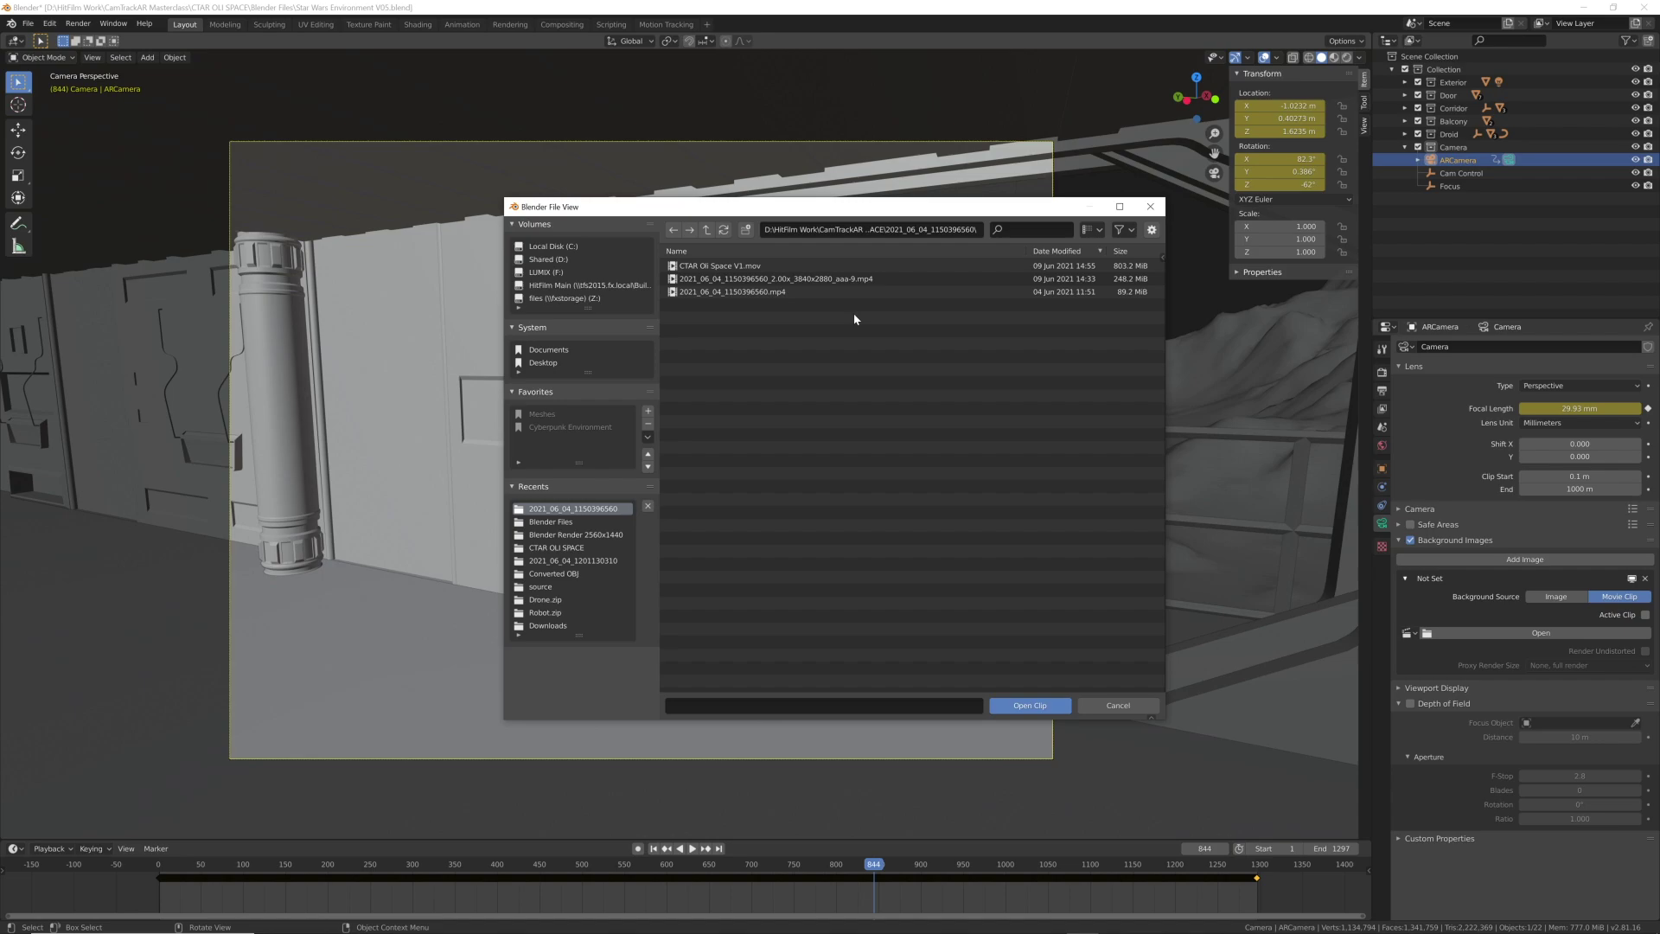
pyautogui.doubleClick(779, 294)
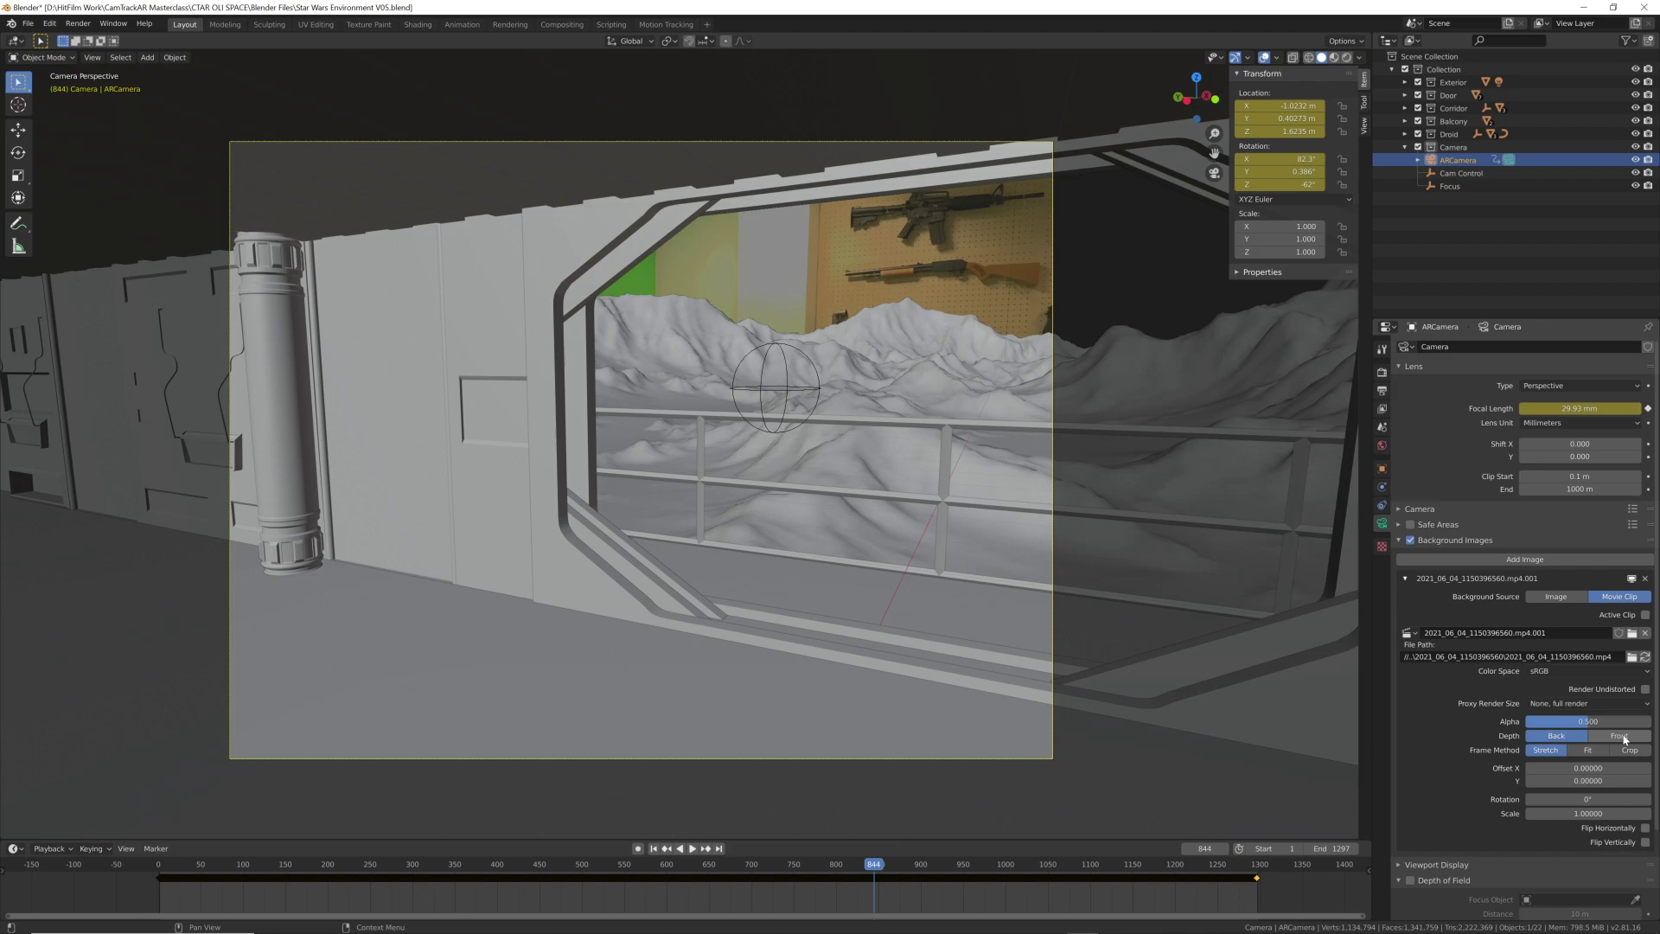
pyautogui.click(1622, 734)
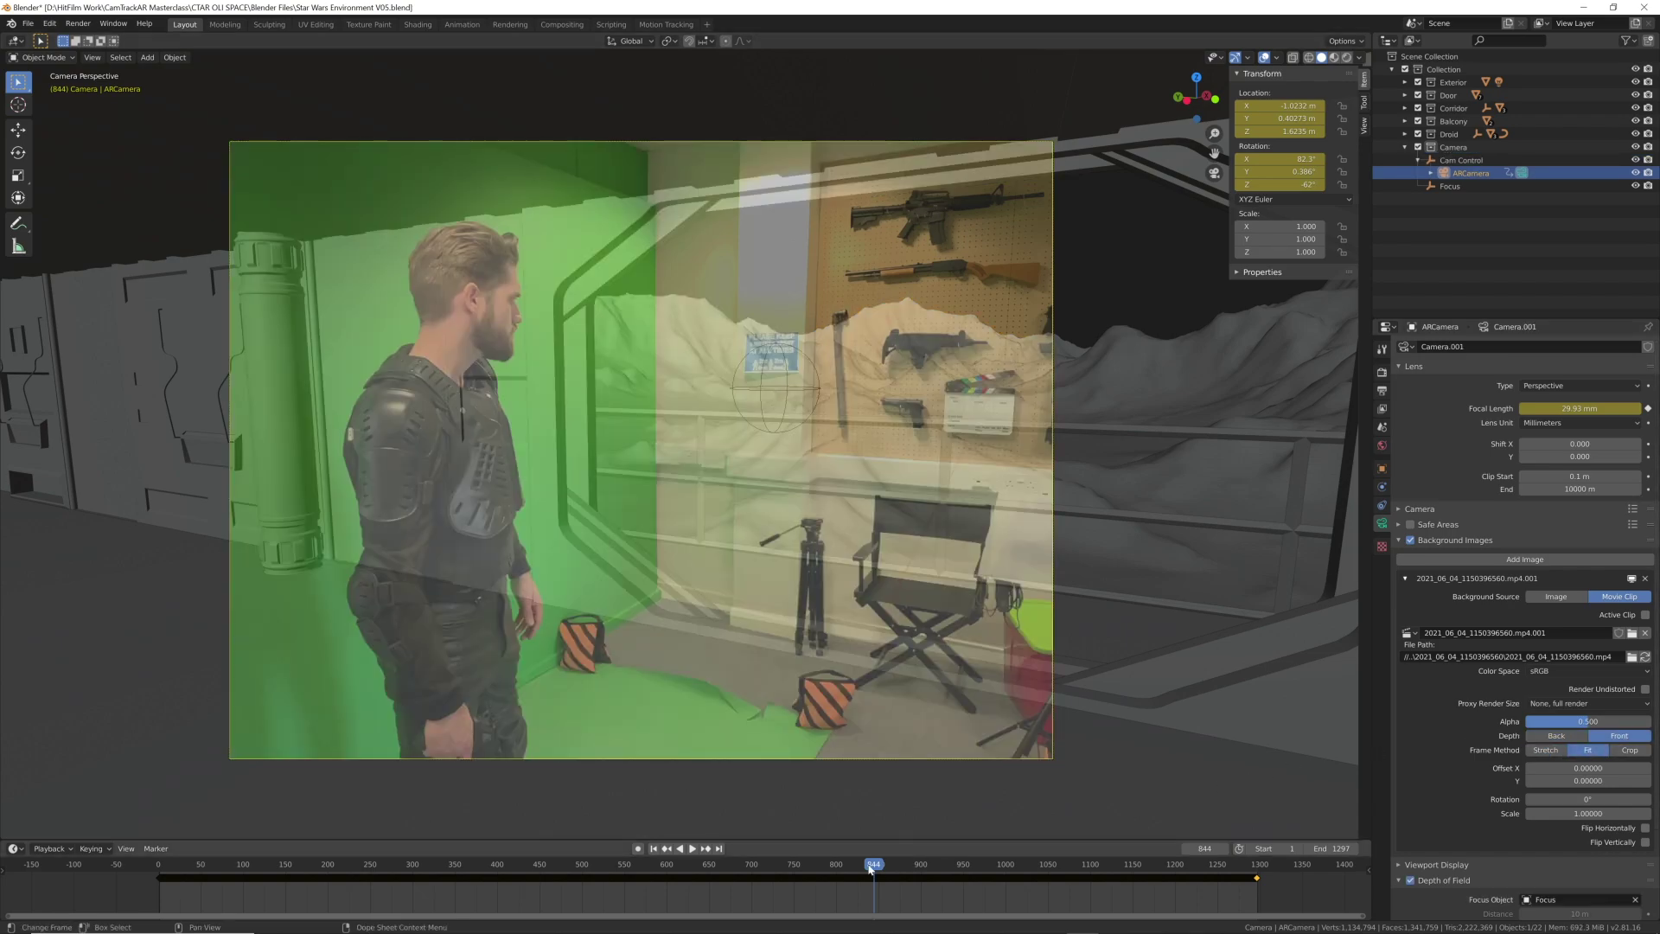
pyautogui.moveTo(831, 866); pyautogui.dragTo(791, 869)
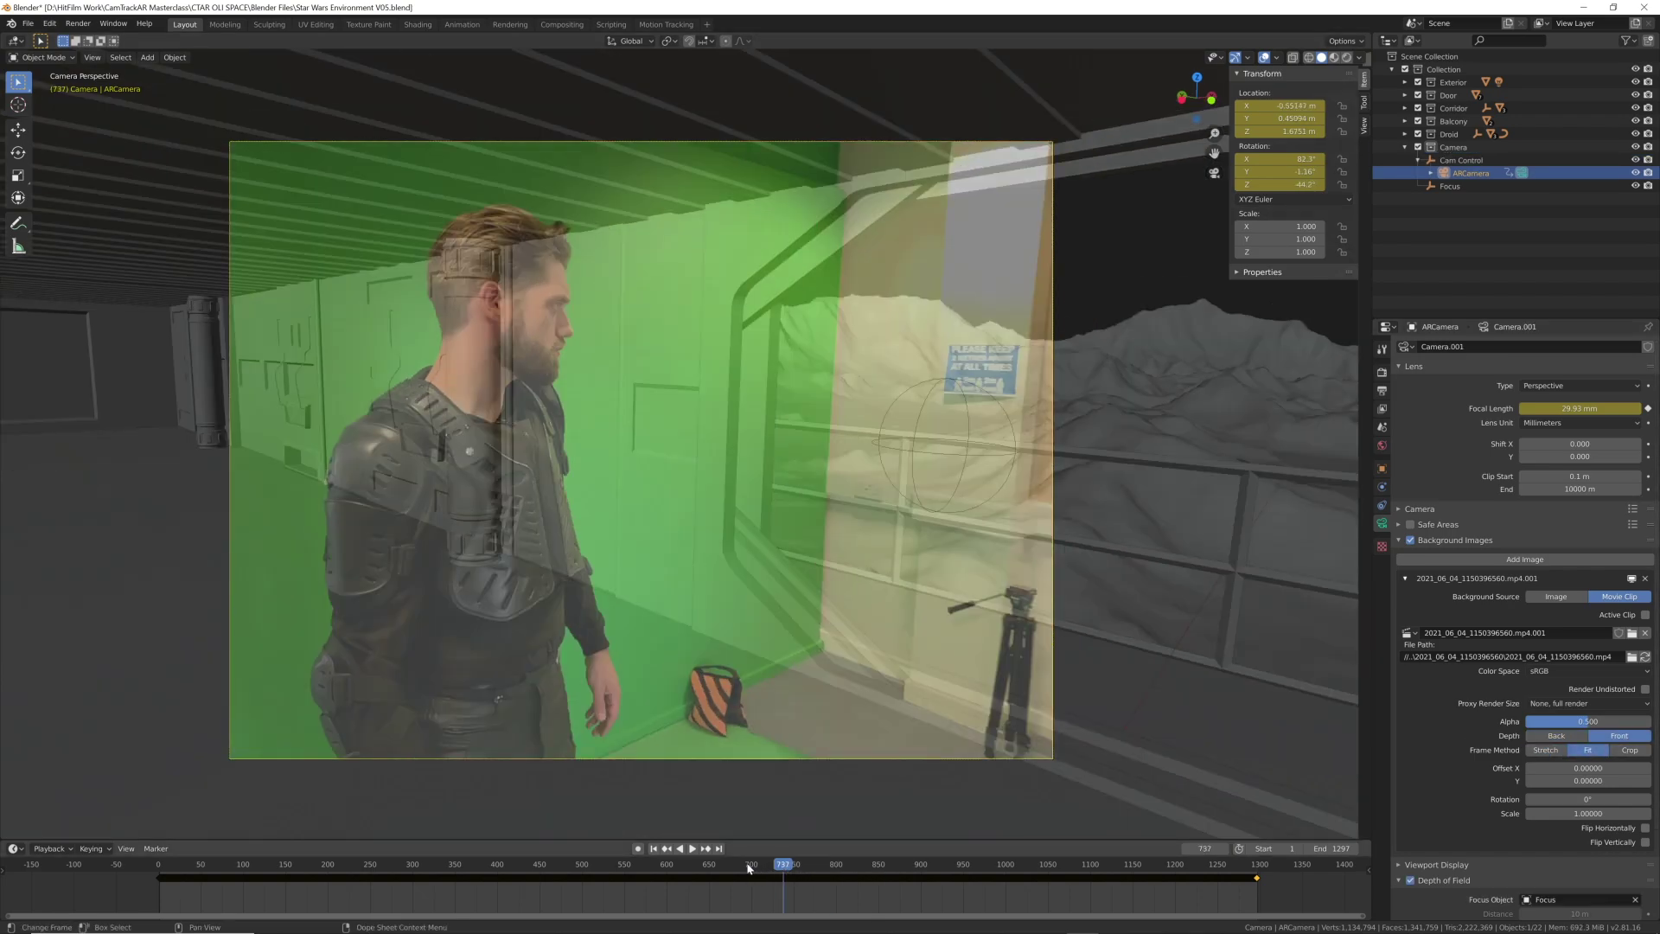
pyautogui.click(778, 869)
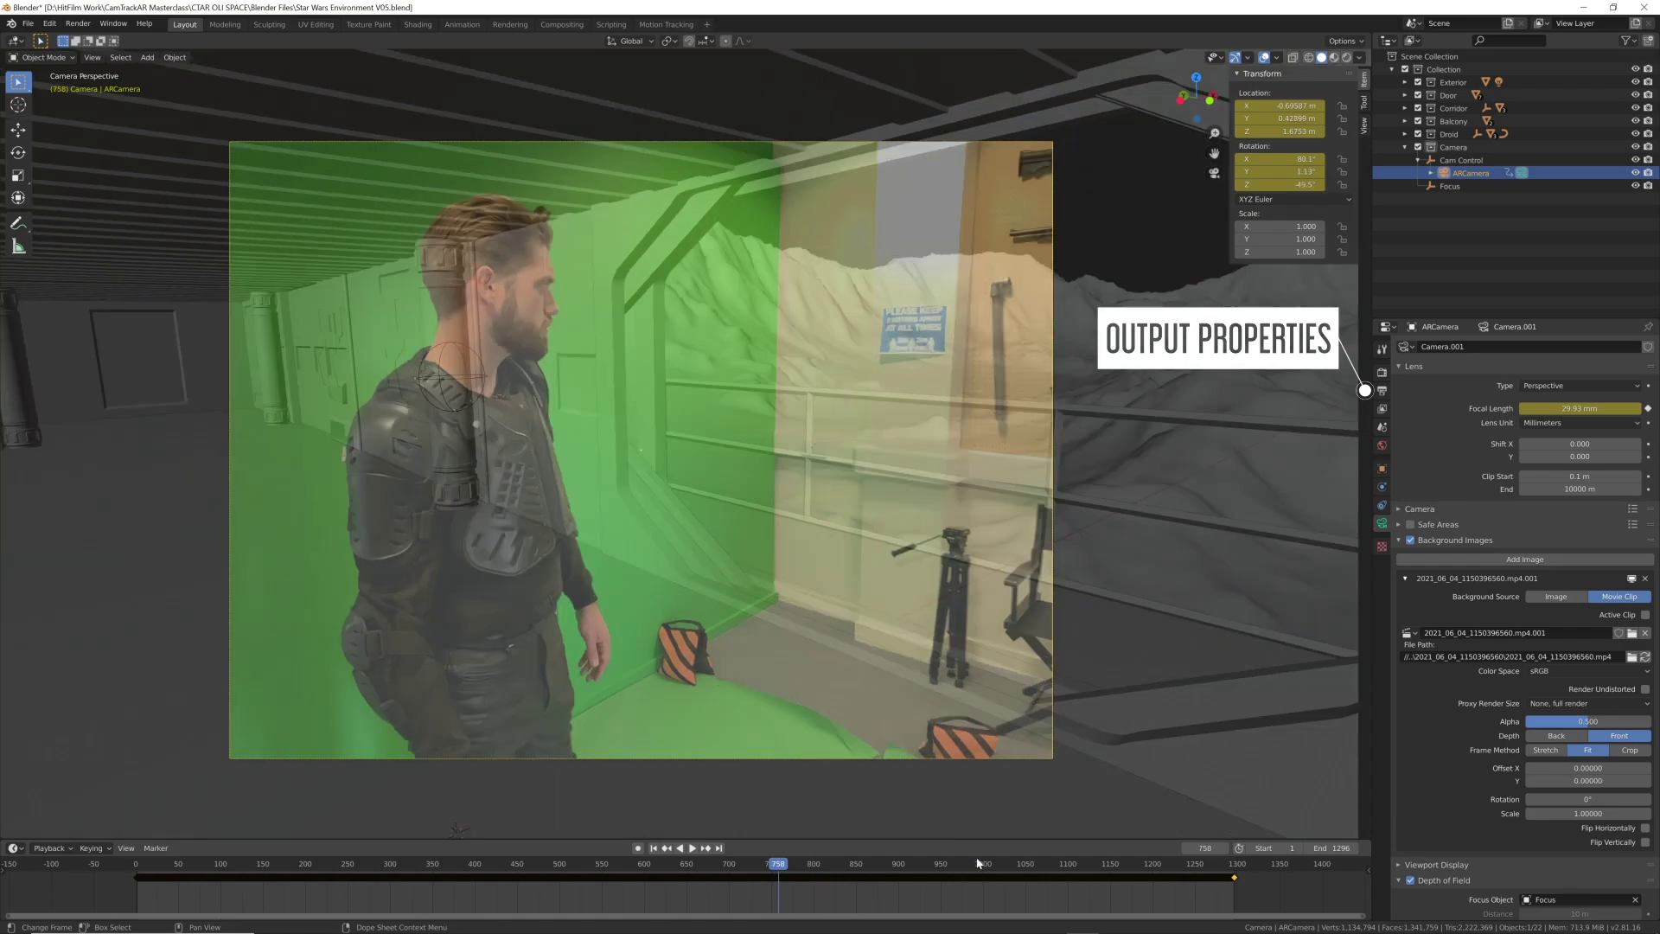
# - Set output Resolution X to 2560 and choose Render Animation from the Render menu
pyautogui.click(1383, 390)
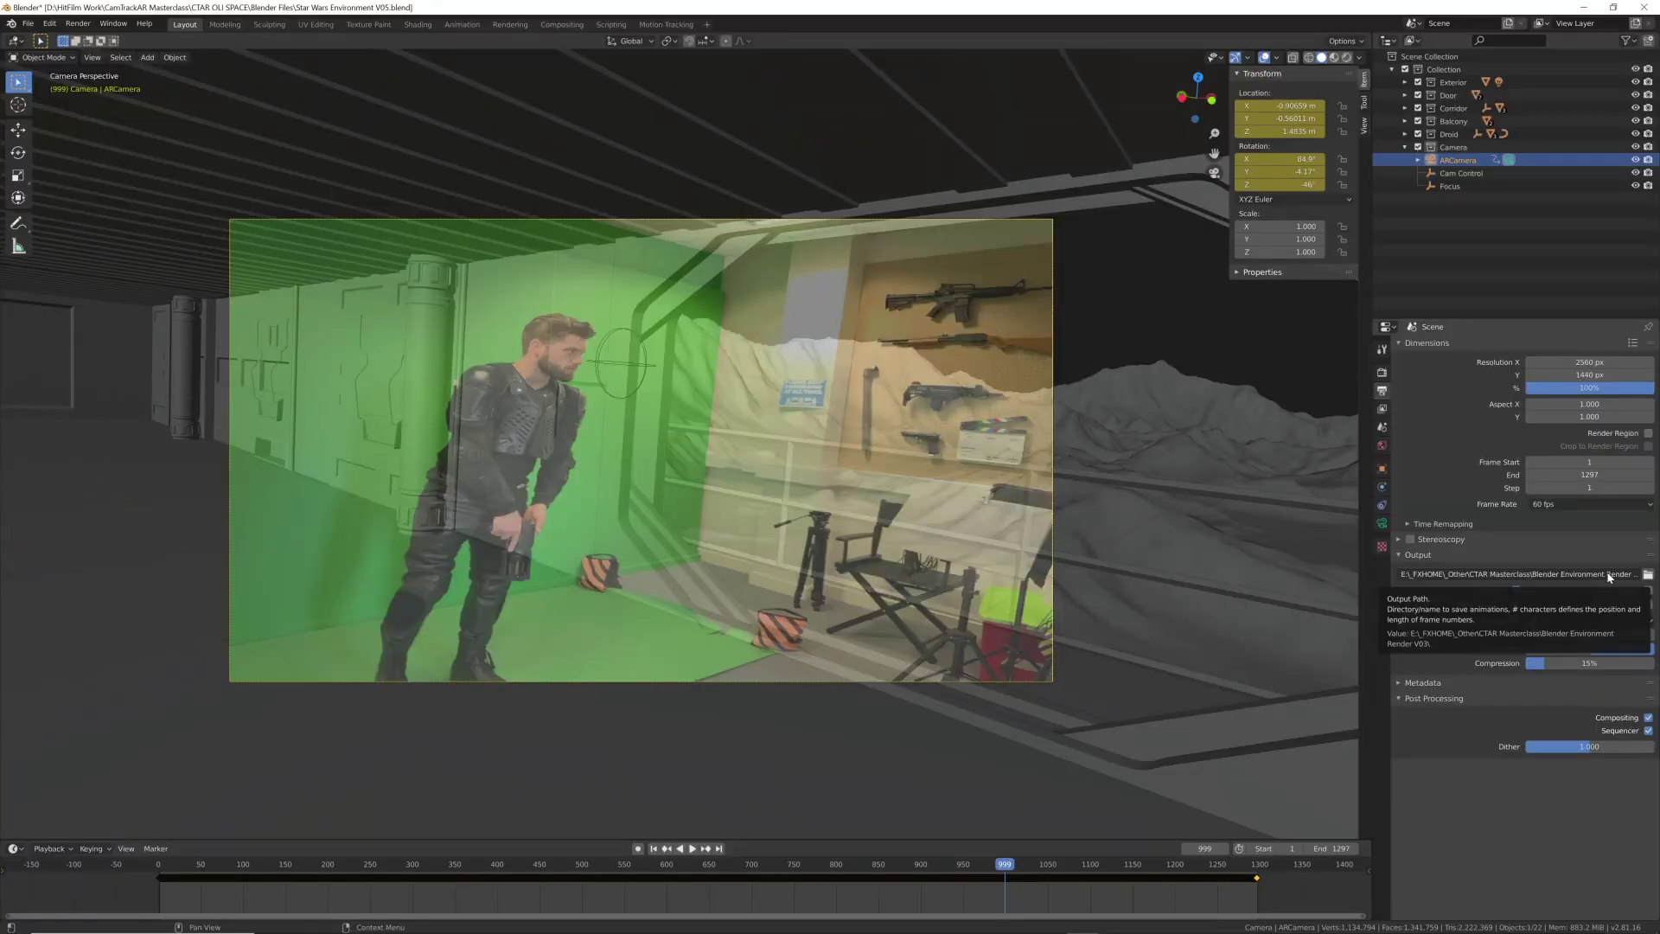
pyautogui.click(78, 23)
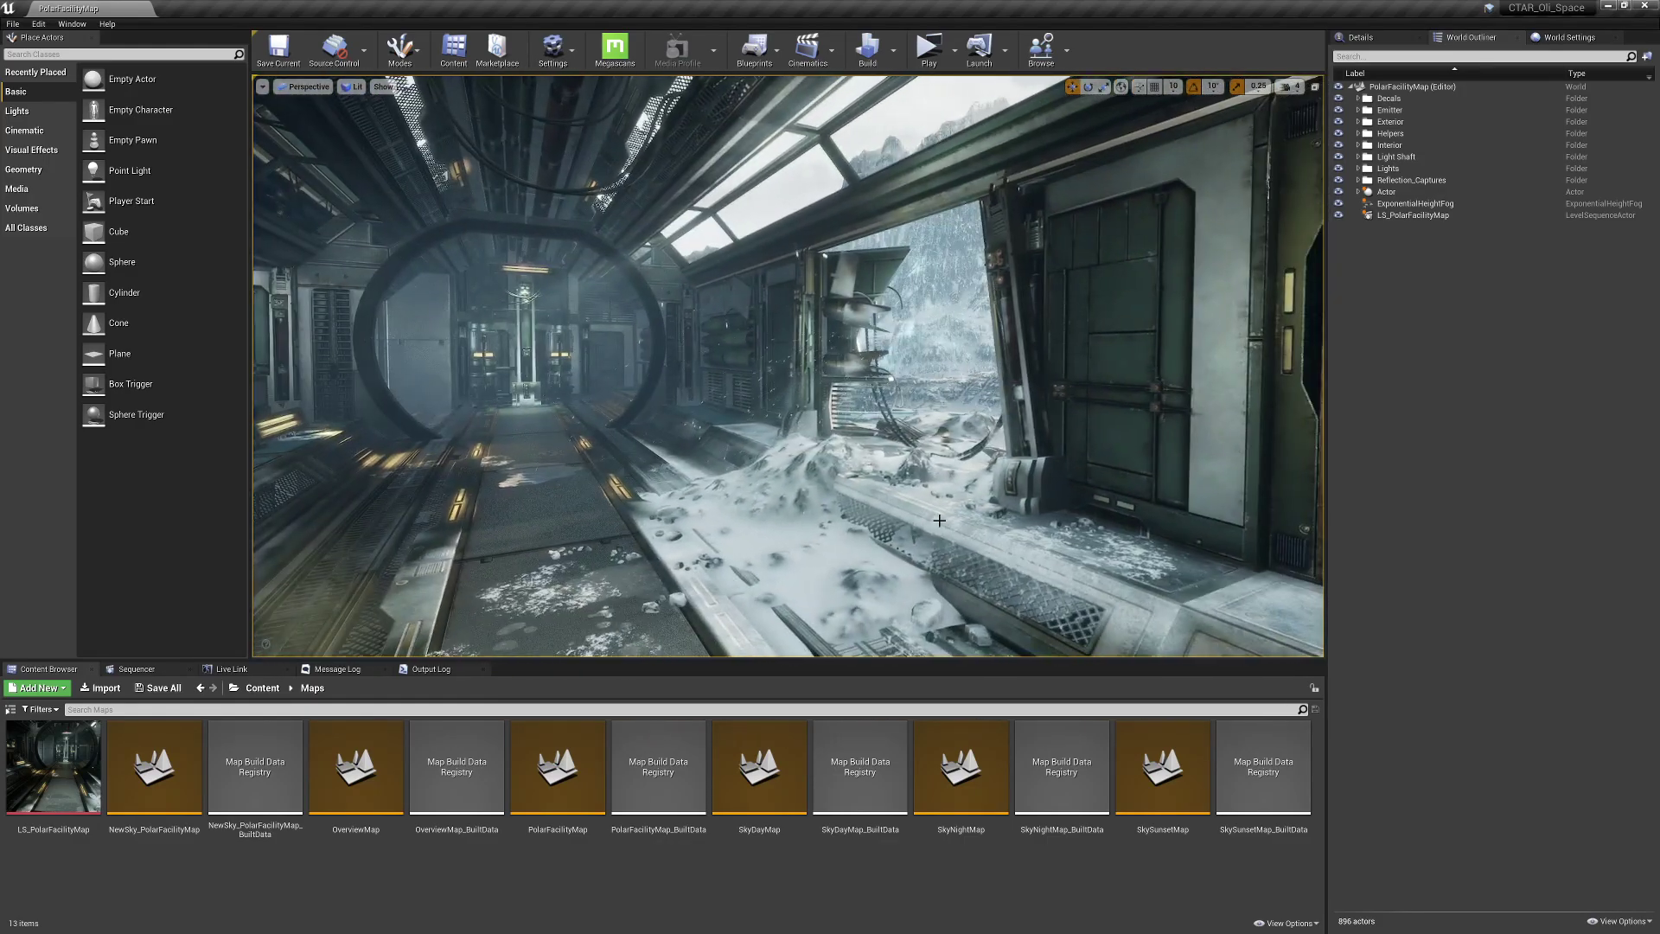
# - Add a level sequence named Tutorial from the Cinematics menu
pyautogui.click(814, 70)
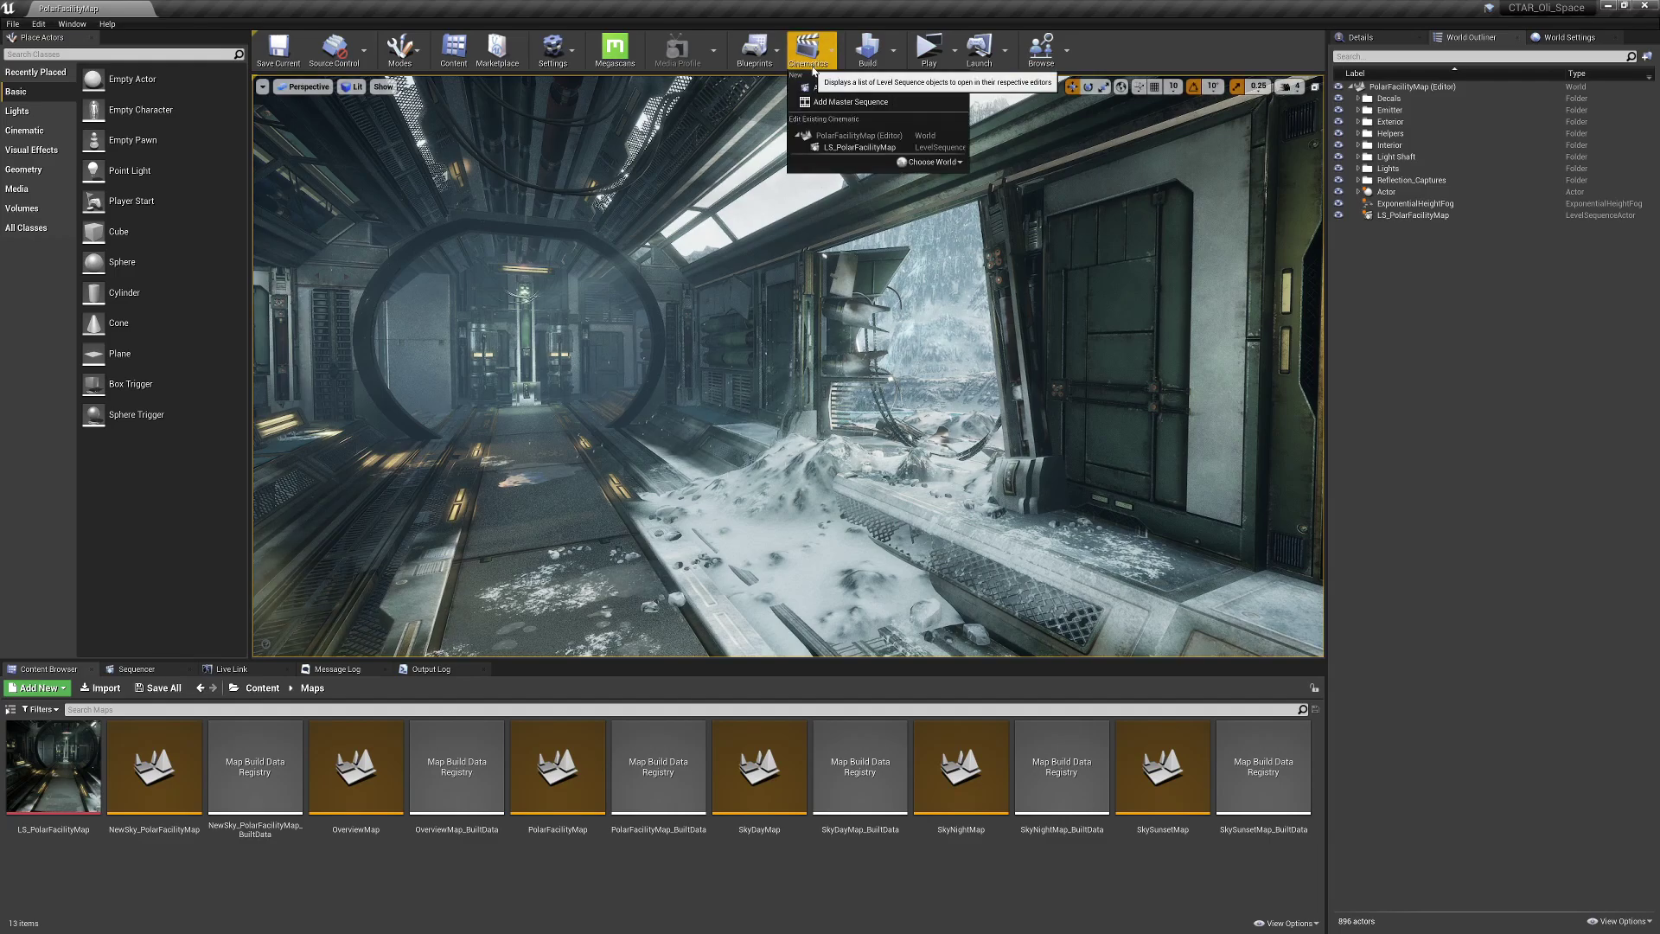
pyautogui.click(906, 91)
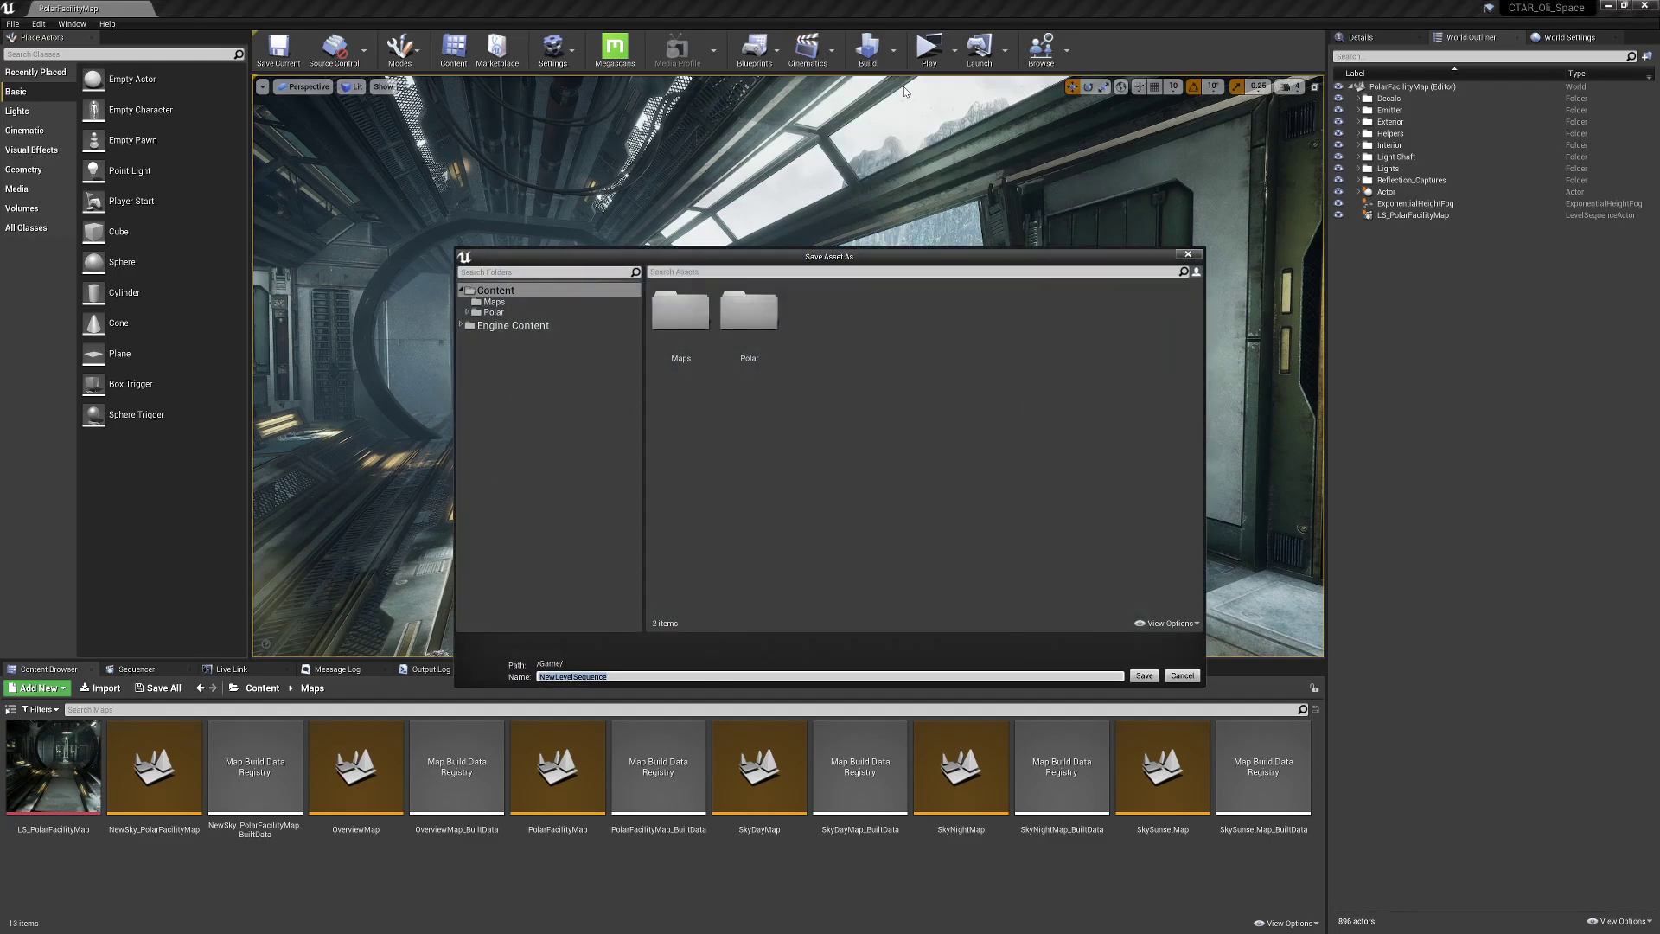
pyautogui.press('Return')
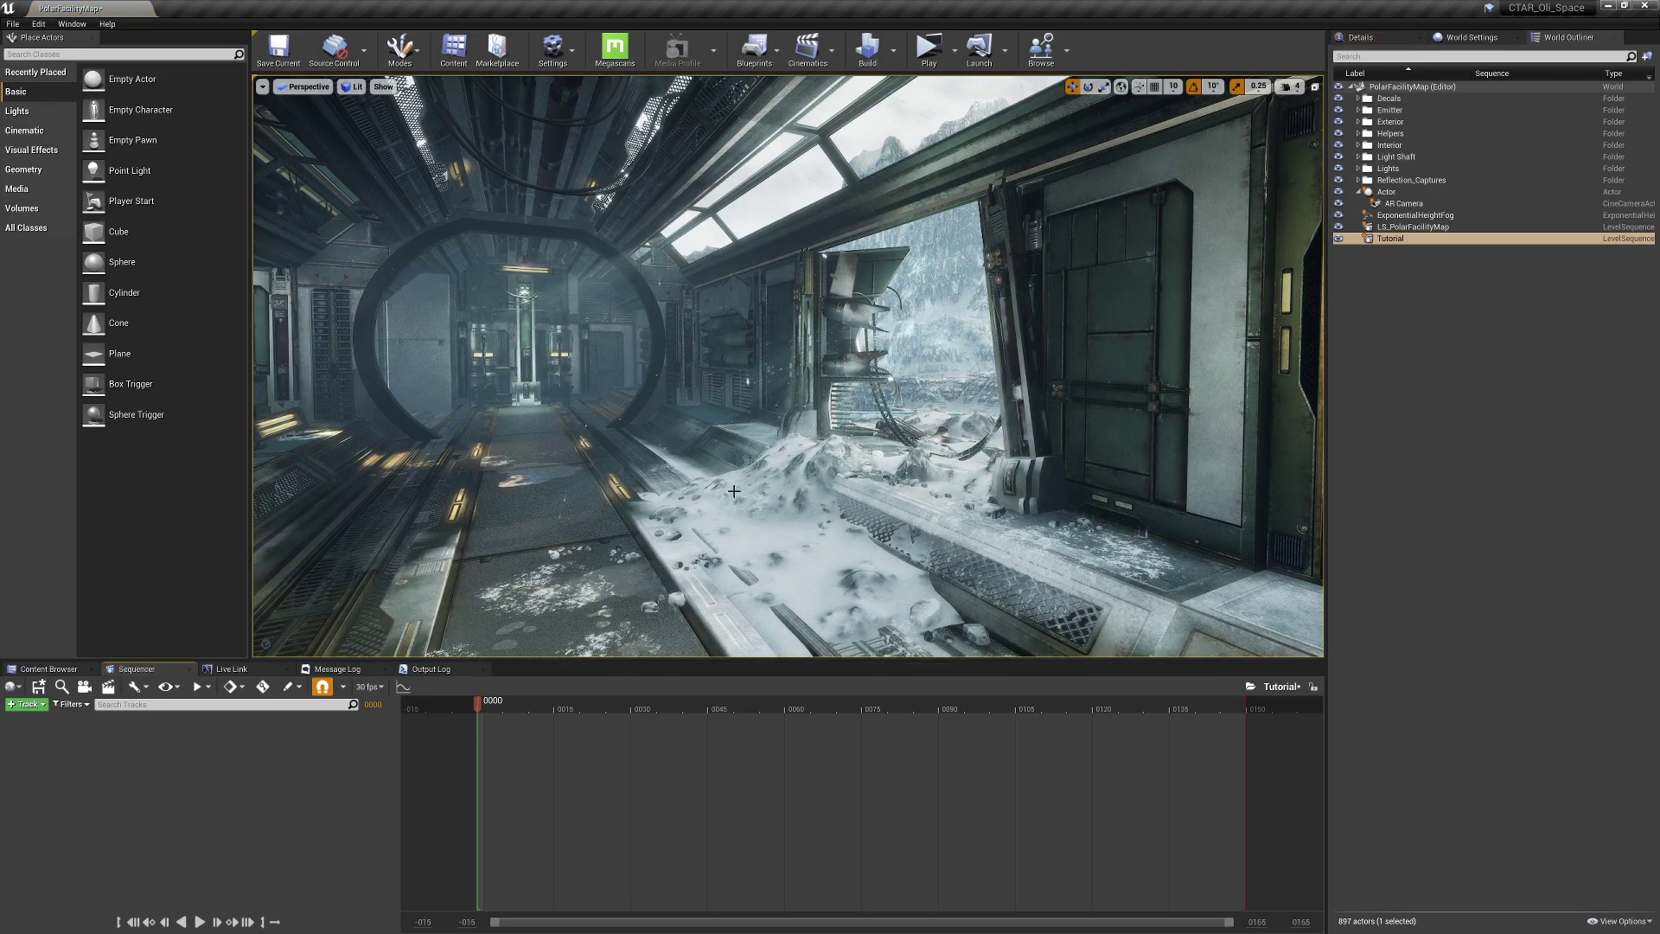
# - Import the tracked camera FBX file into the Tutorial sequence
pyautogui.click(137, 687)
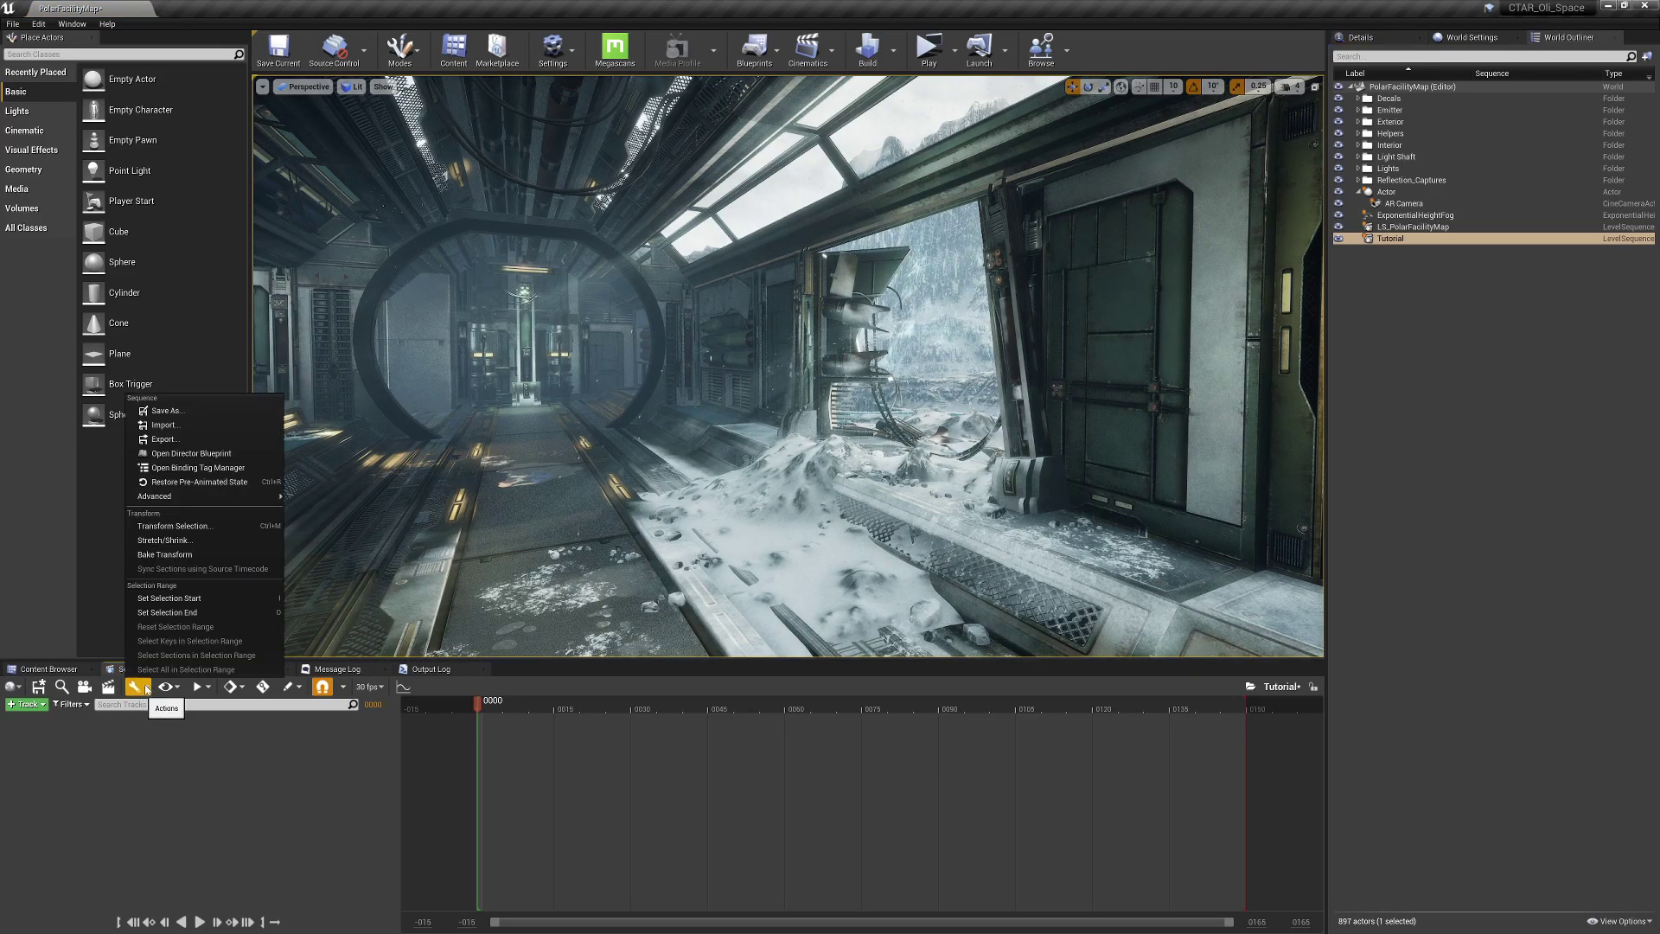
pyautogui.moveTo(192, 482)
pyautogui.click(192, 425)
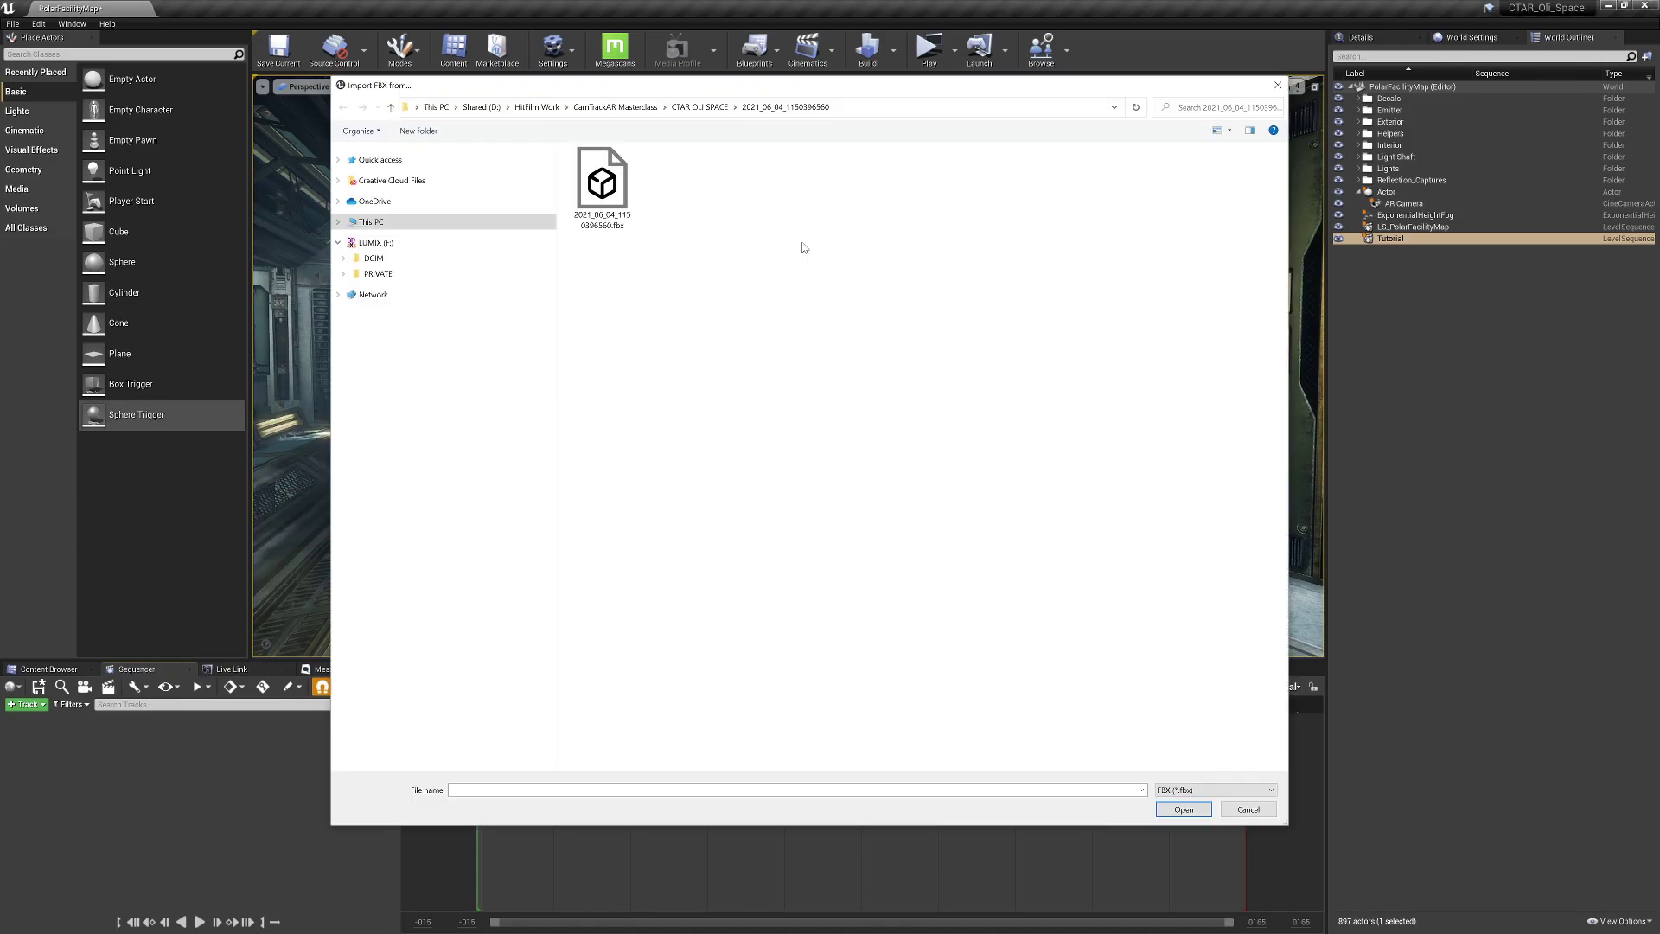
pyautogui.doubleClick(627, 214)
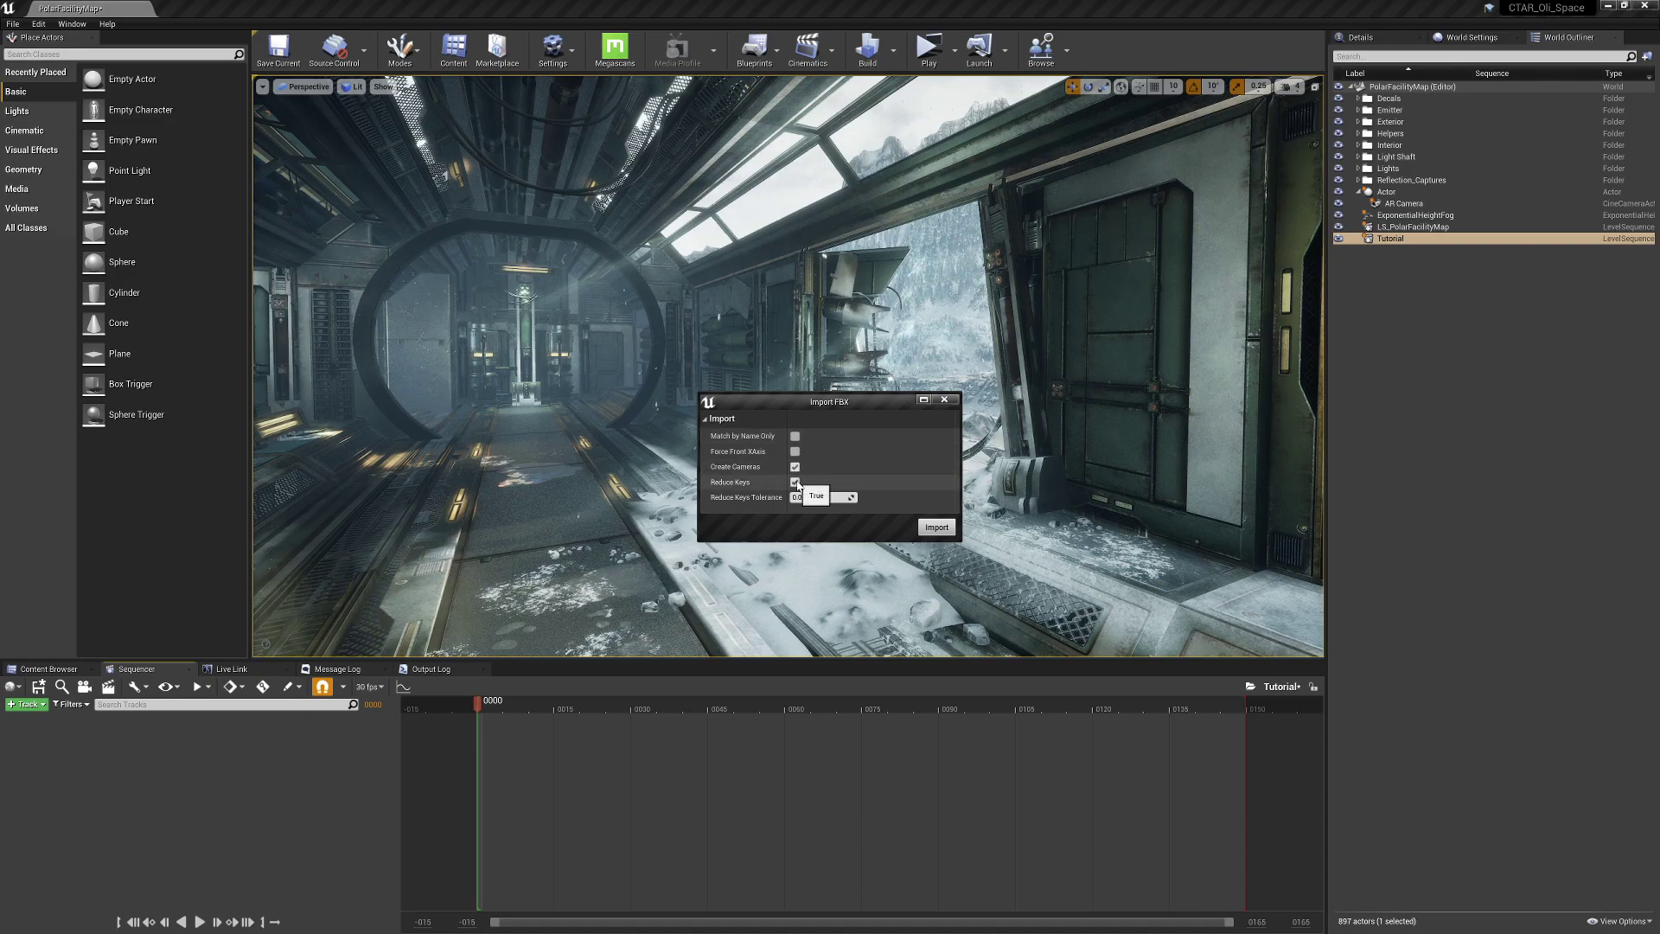
pyautogui.click(937, 528)
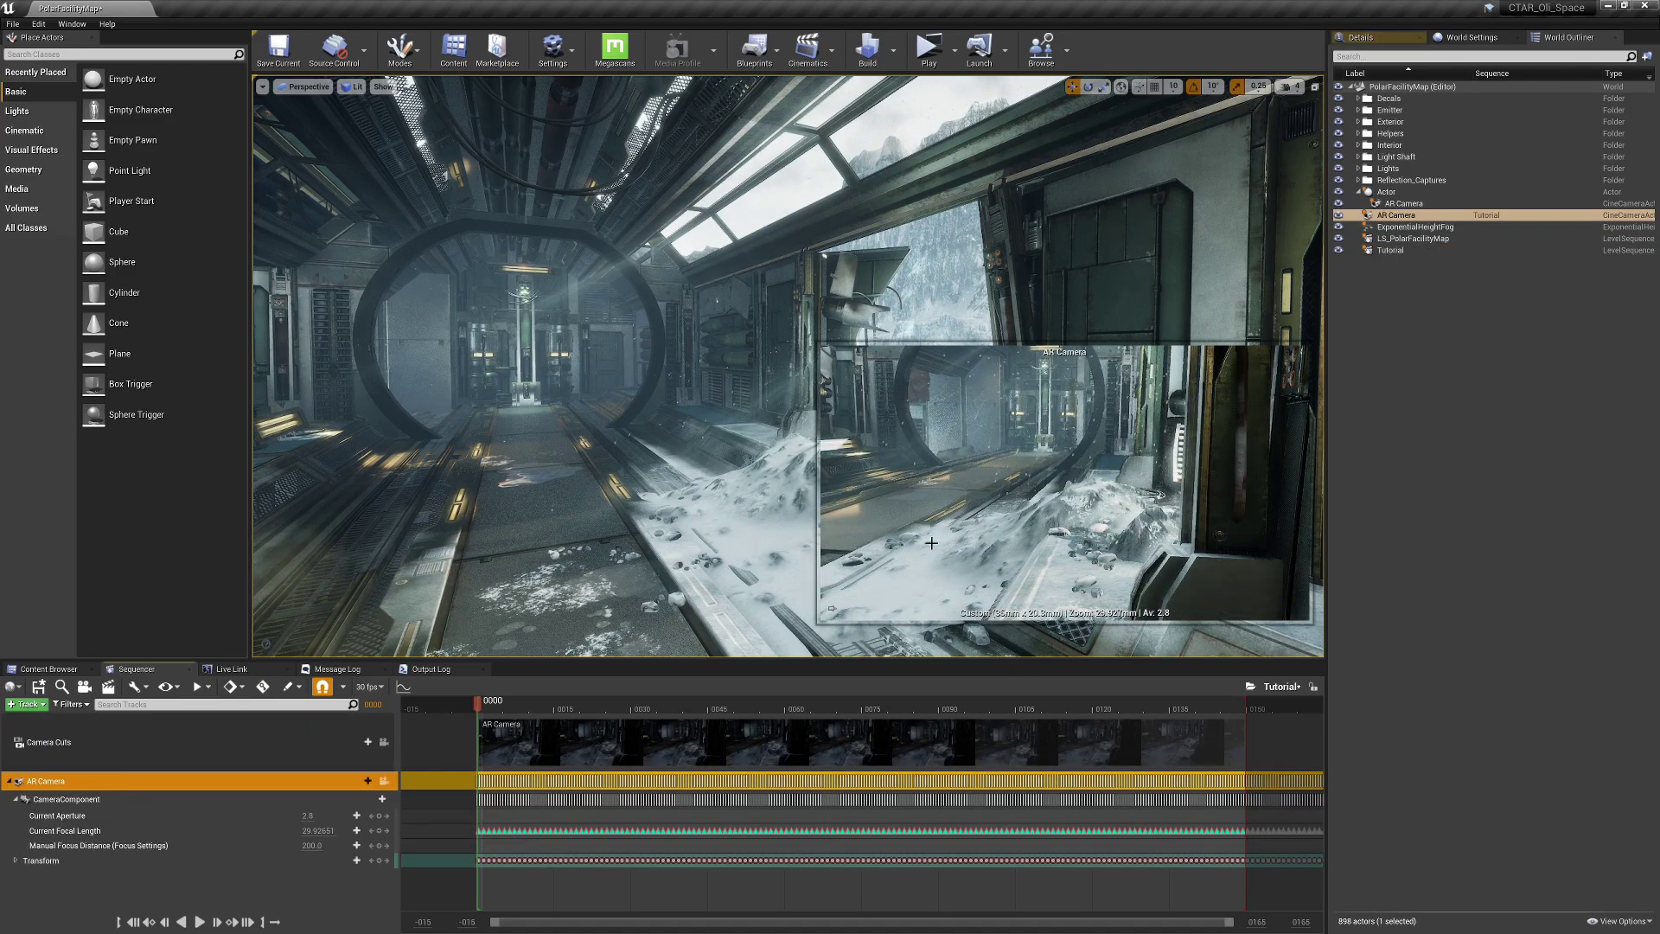
# - Set the display rate to 60 fps and extend the playback range and AR Camera section to the take's end
pyautogui.click(369, 687)
pyautogui.moveTo(387, 643)
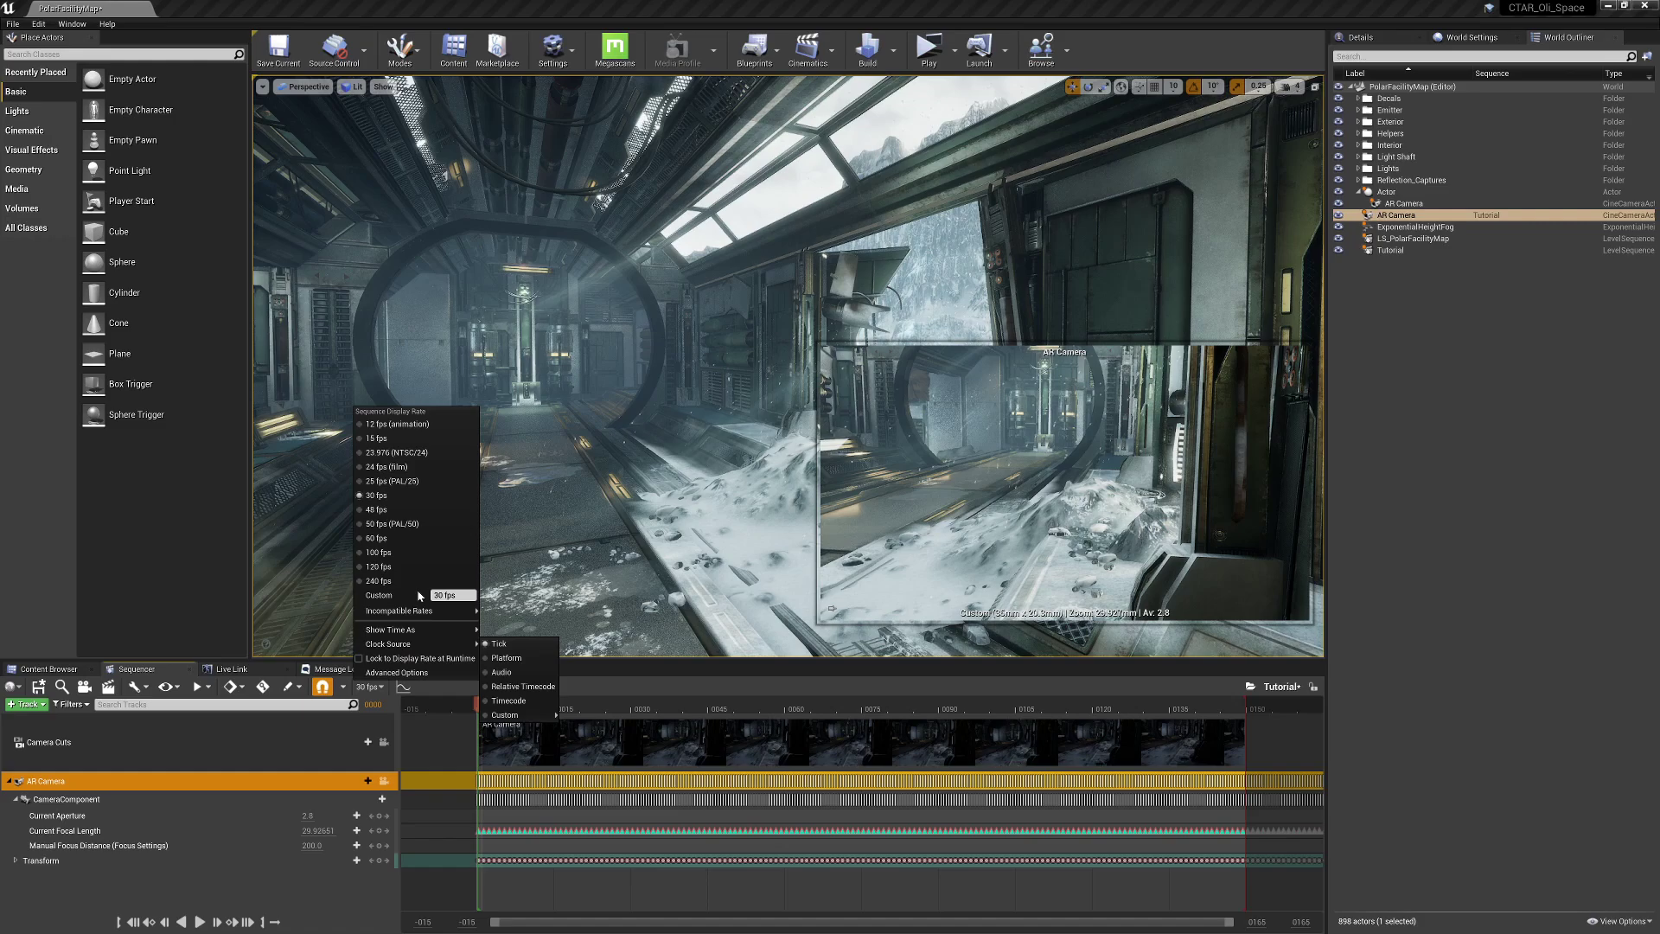
pyautogui.click(419, 542)
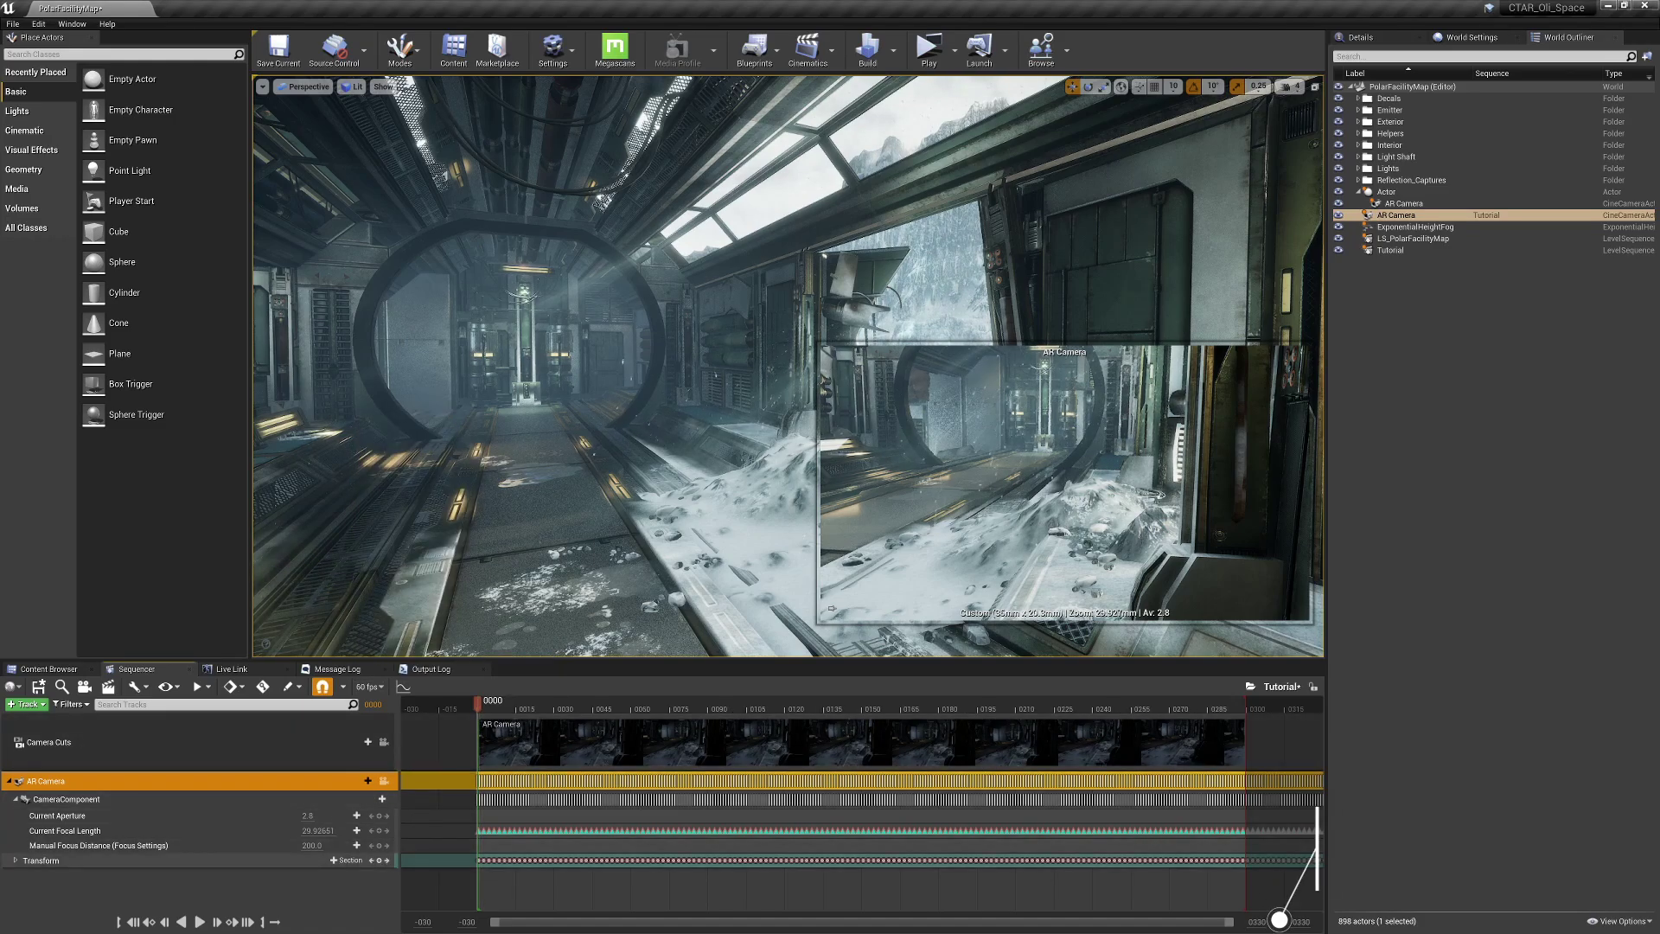
pyautogui.moveTo(1277, 919); pyautogui.dragTo(1278, 919)
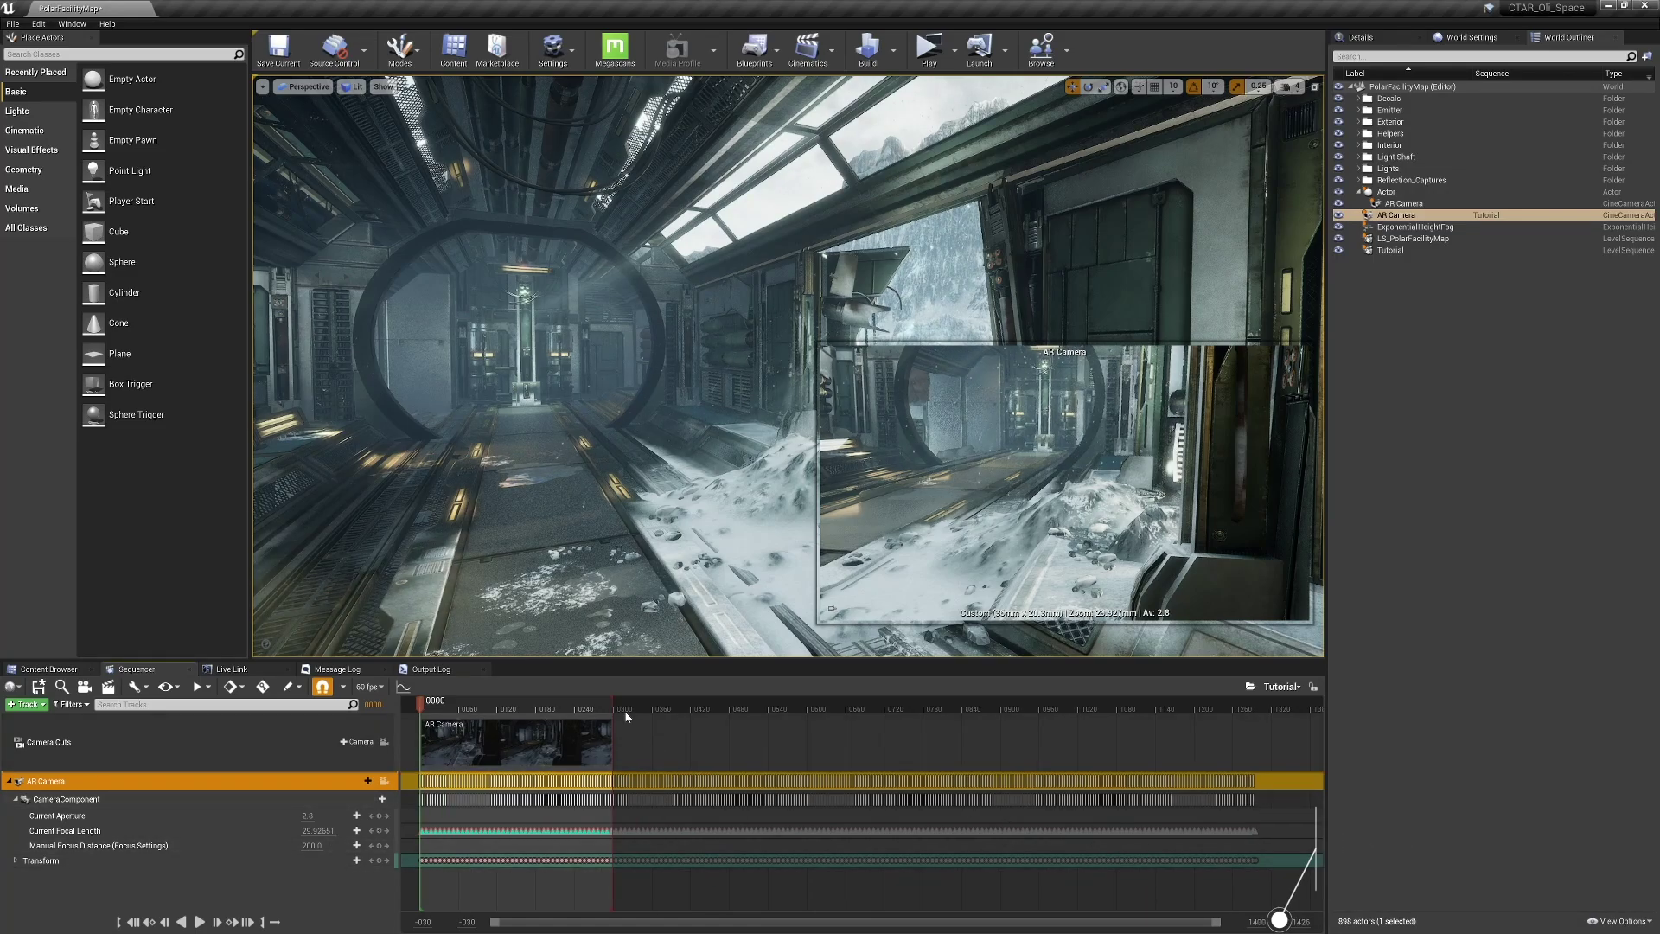
pyautogui.moveTo(612, 721); pyautogui.dragTo(1278, 721)
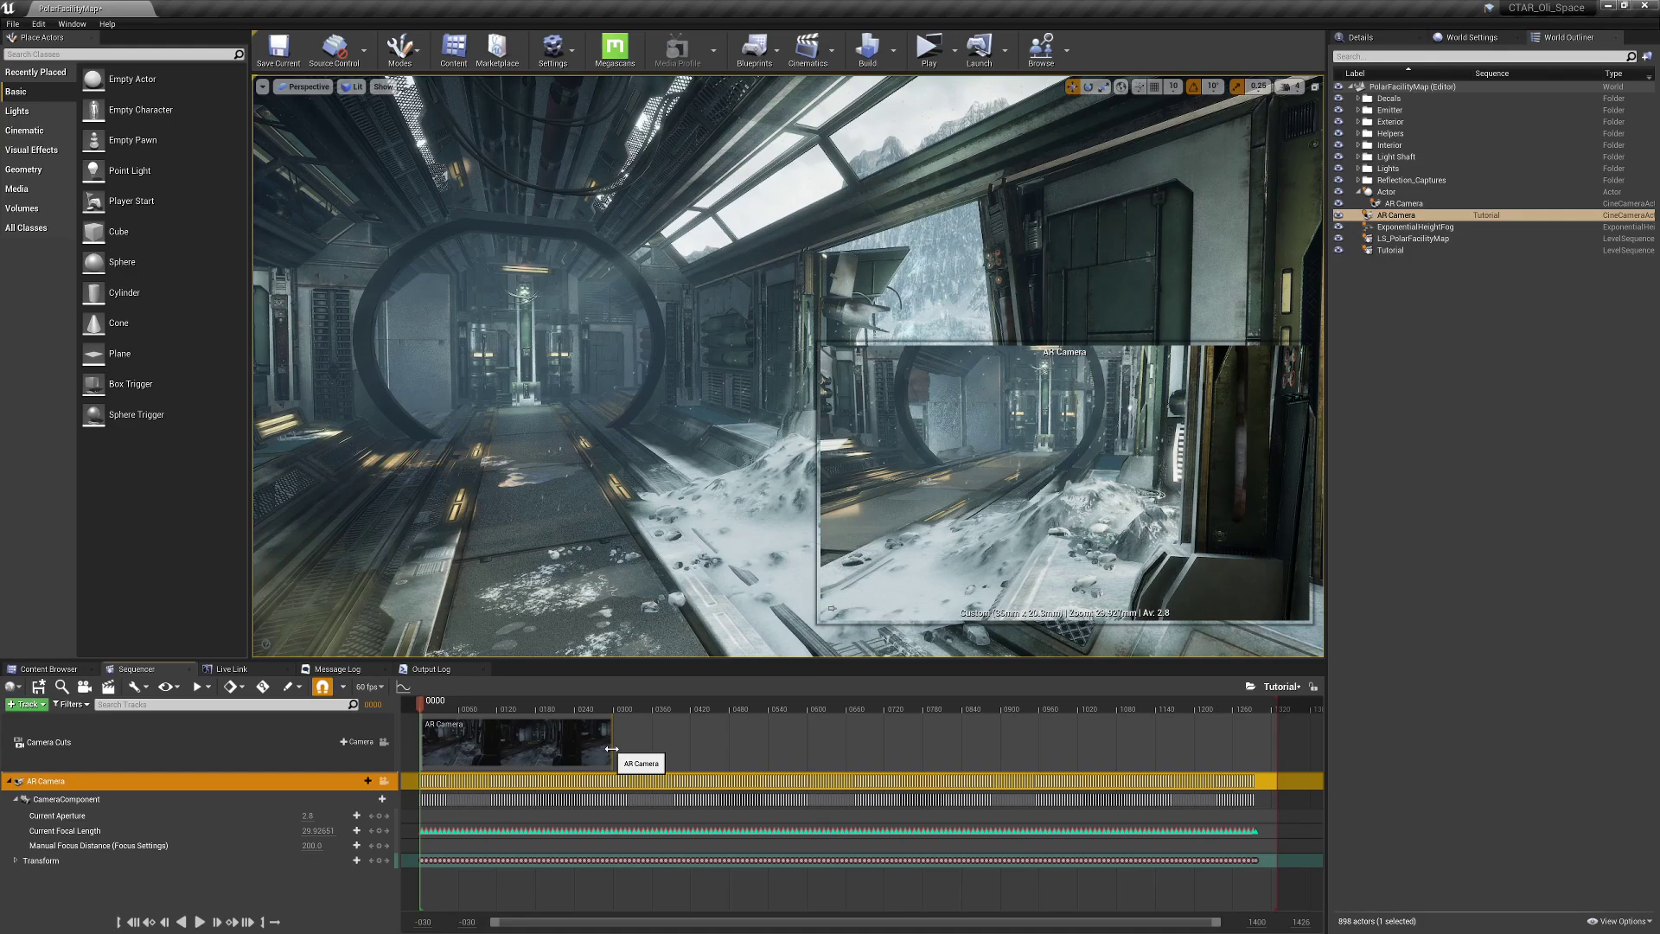
pyautogui.moveTo(611, 748); pyautogui.dragTo(1278, 748)
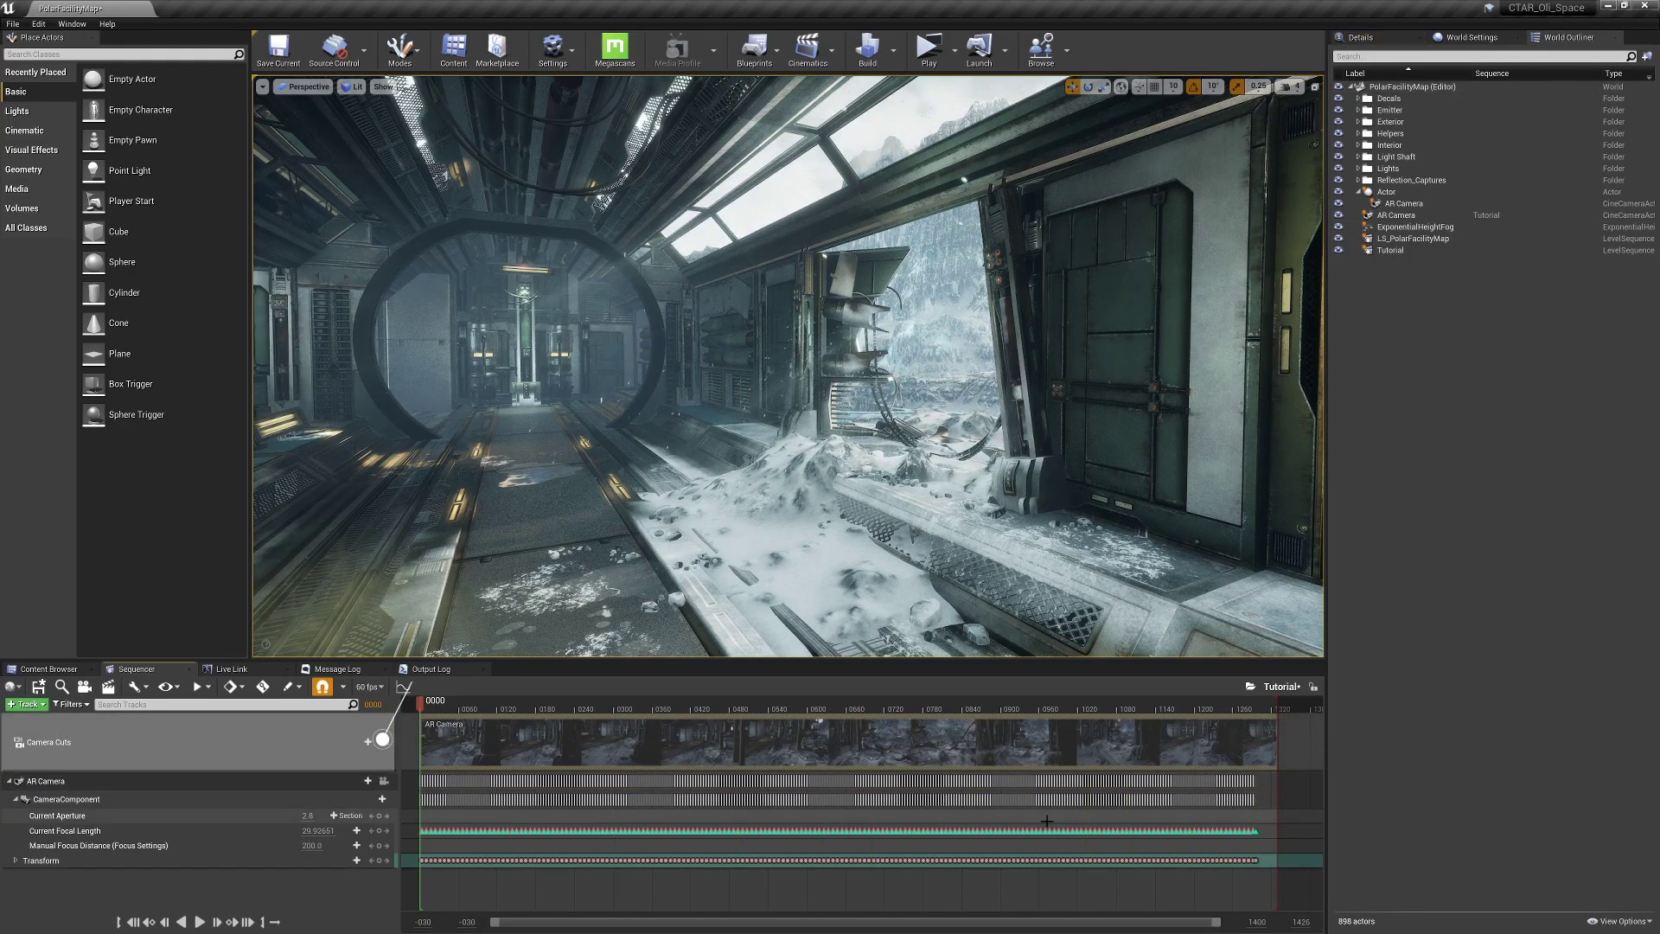
# - Lock the viewport to Camera Cuts, preview the shot, and add an Empty Actor to the level
pyautogui.click(383, 740)
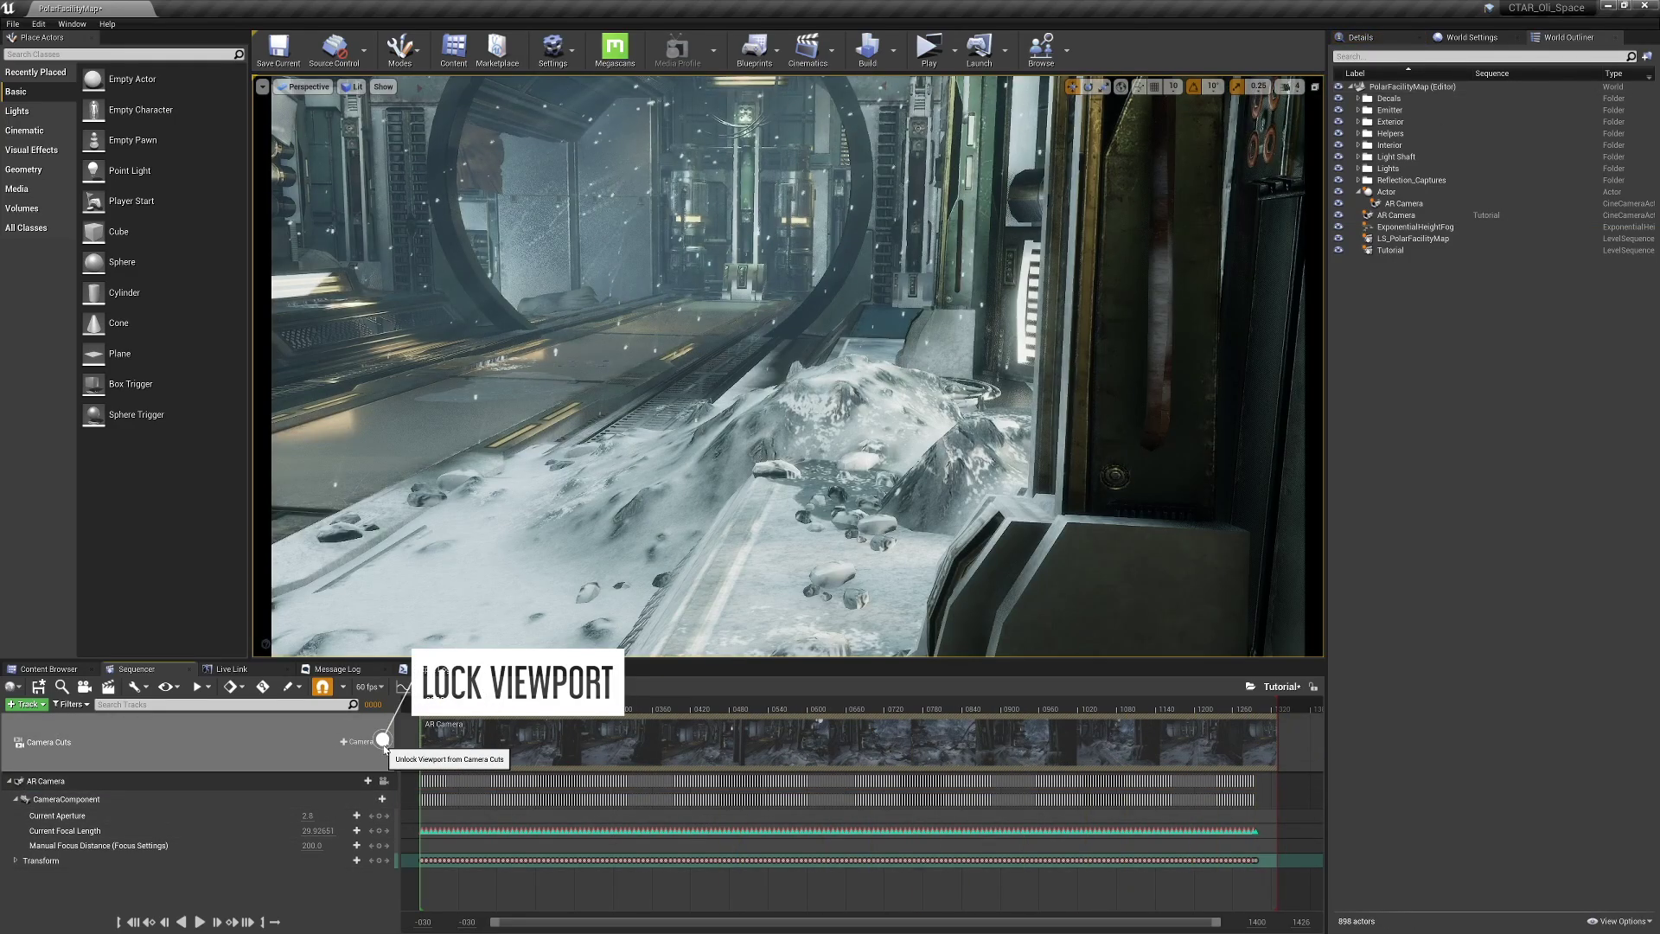
pyautogui.moveTo(422, 709)
pyautogui.mouseDown()
pyautogui.moveTo(1112, 708)
pyautogui.moveTo(845, 707)
pyautogui.mouseUp()
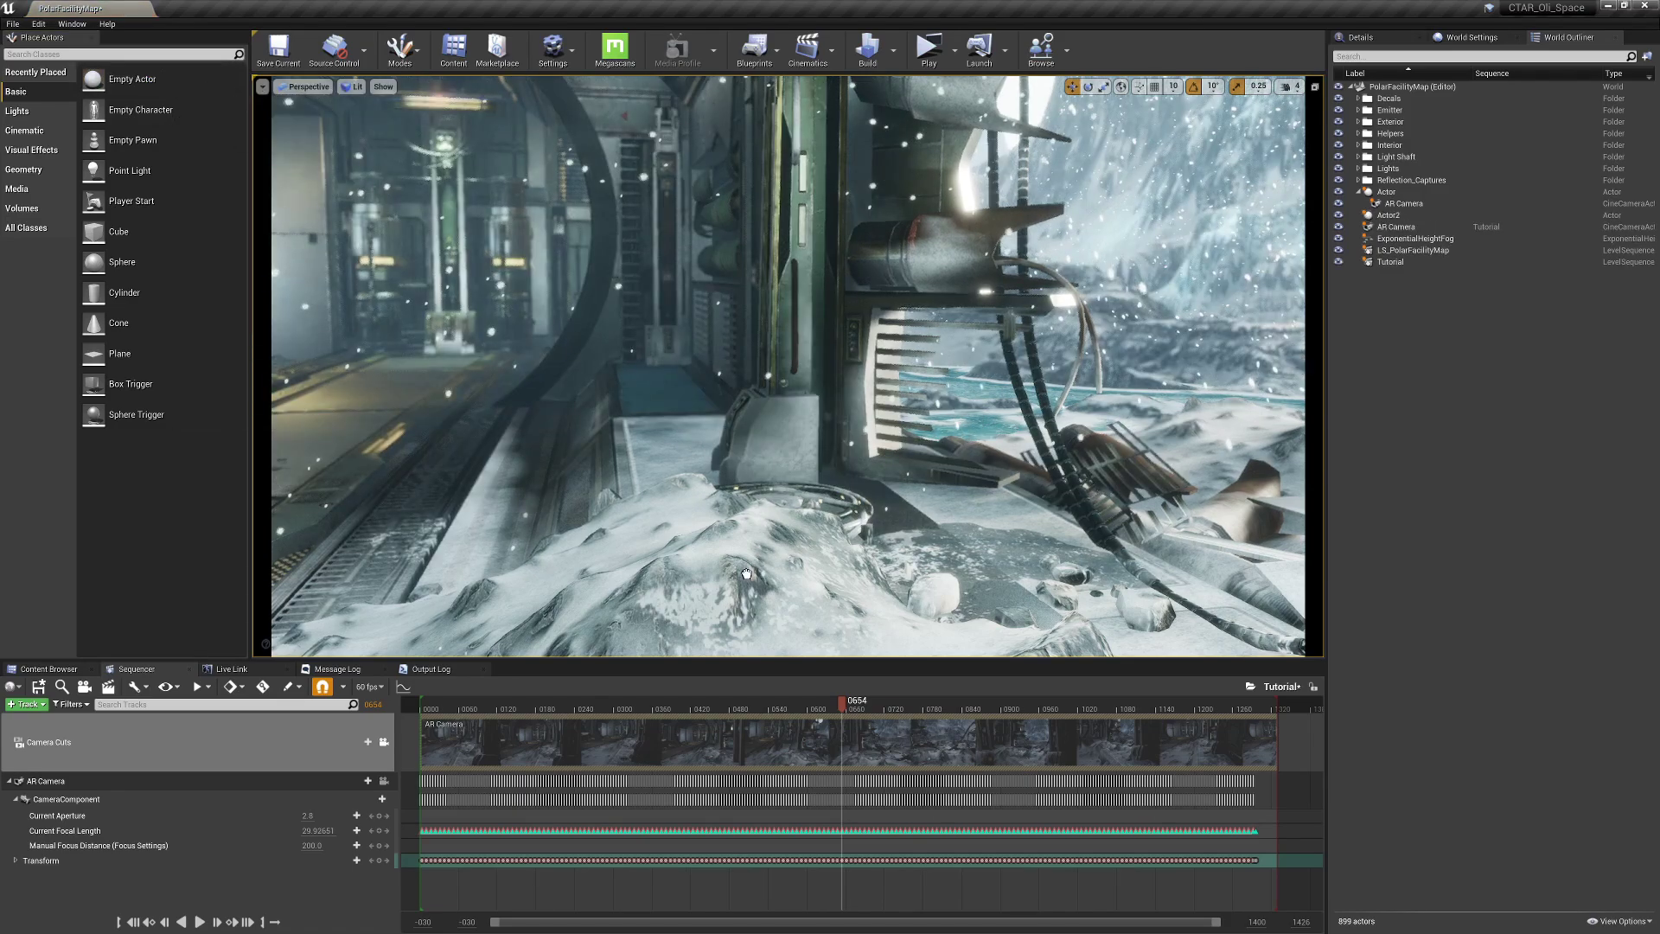
pyautogui.moveTo(164, 83); pyautogui.dragTo(775, 600)
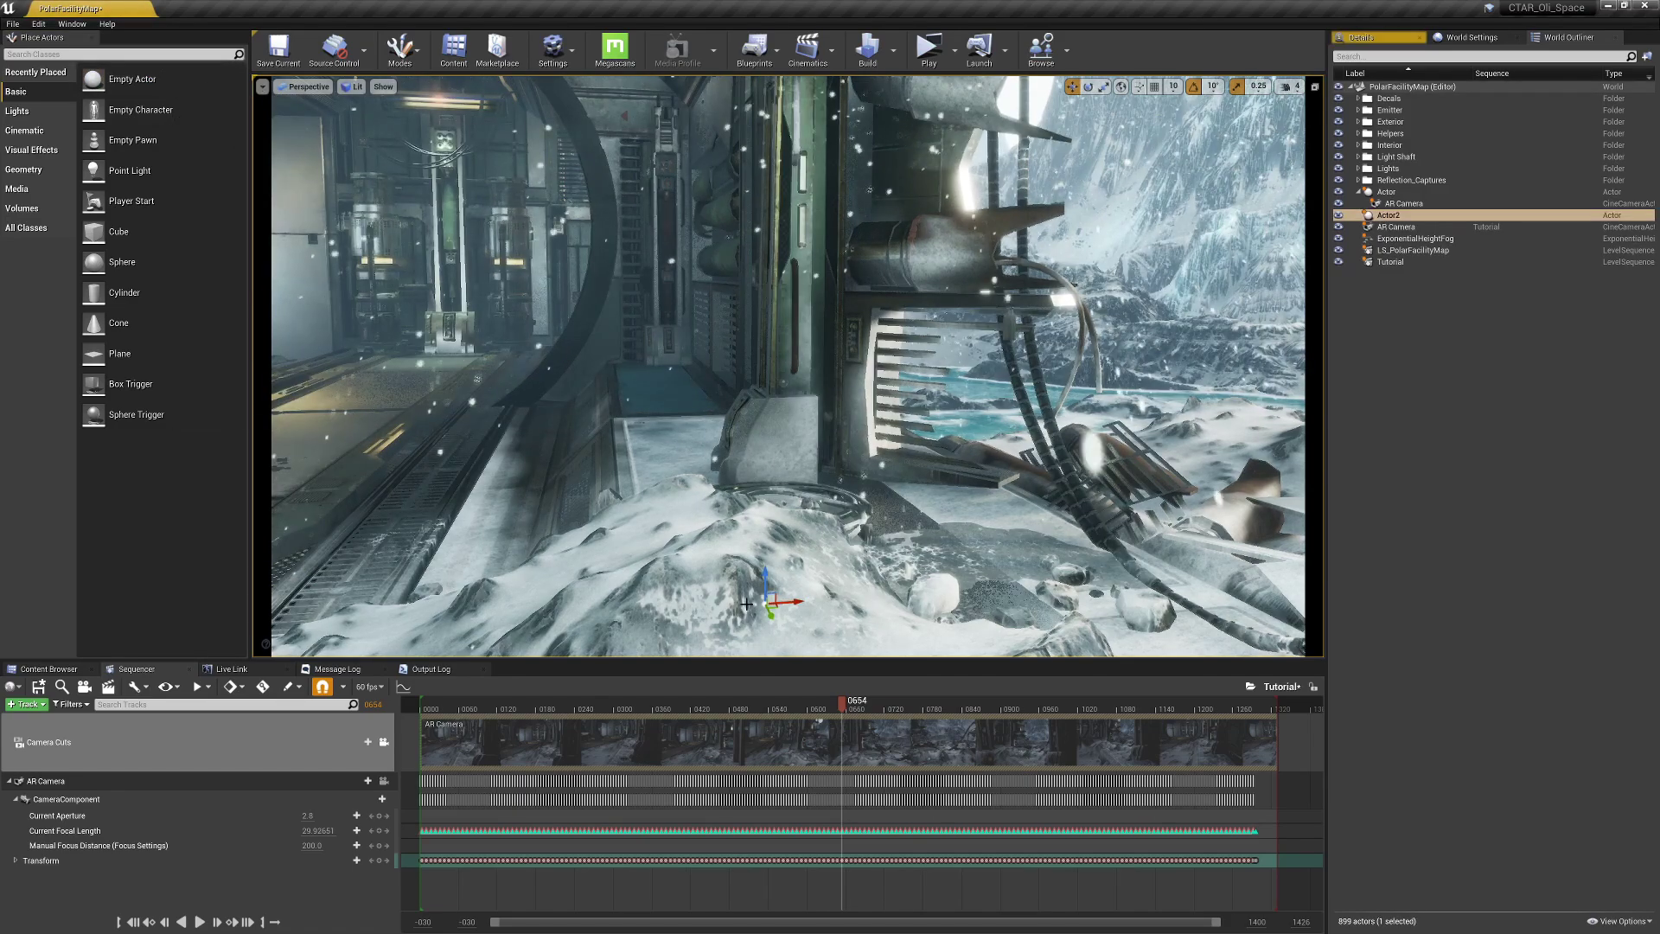
pyautogui.click(1369, 37)
pyautogui.click(1472, 248)
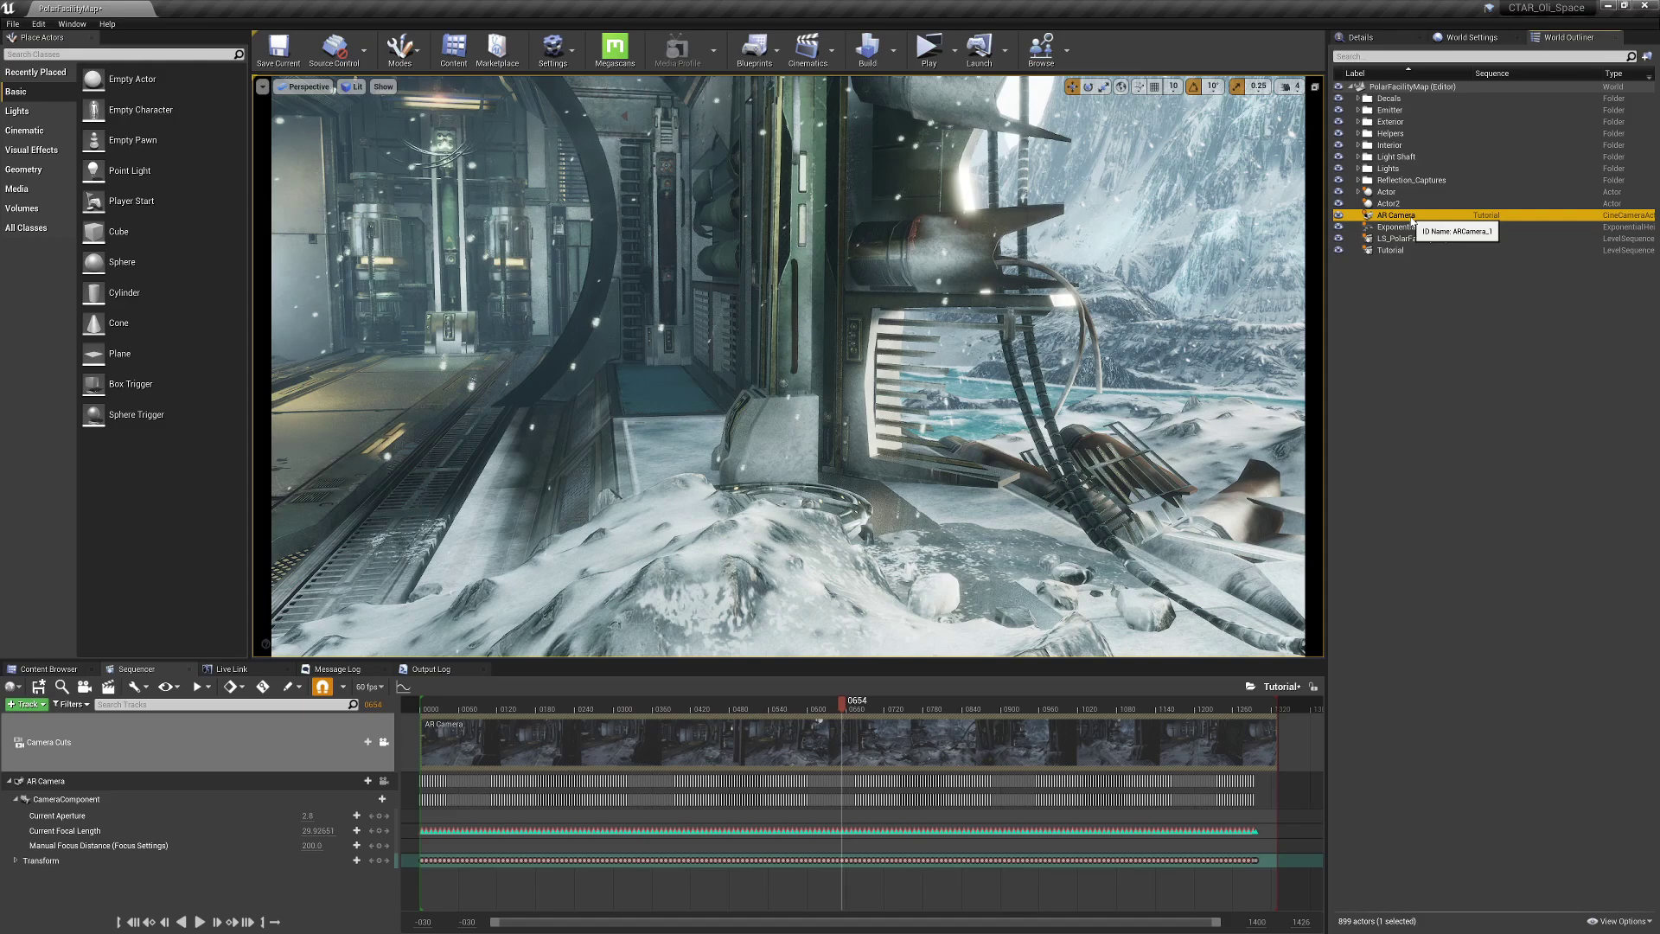
# - Parent the AR Camera to Actor2 and move Actor2 to about X -234, Y 182, Z 30
pyautogui.moveTo(1409, 221); pyautogui.dragTo(1401, 208)
pyautogui.click(1402, 205)
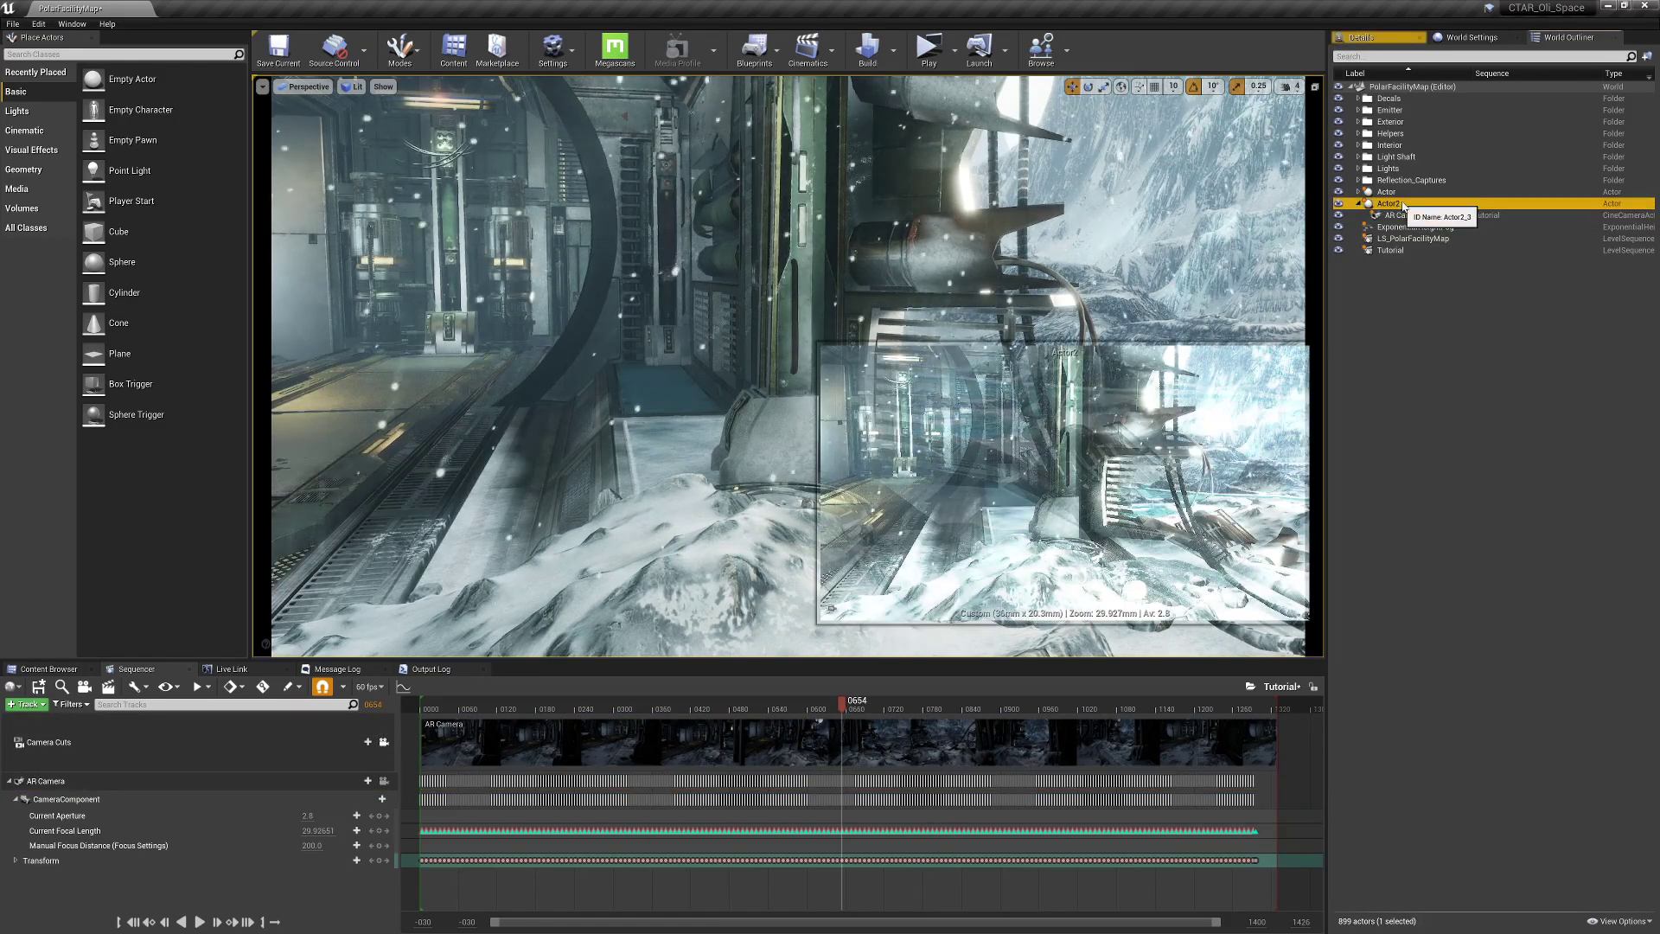
pyautogui.click(1384, 42)
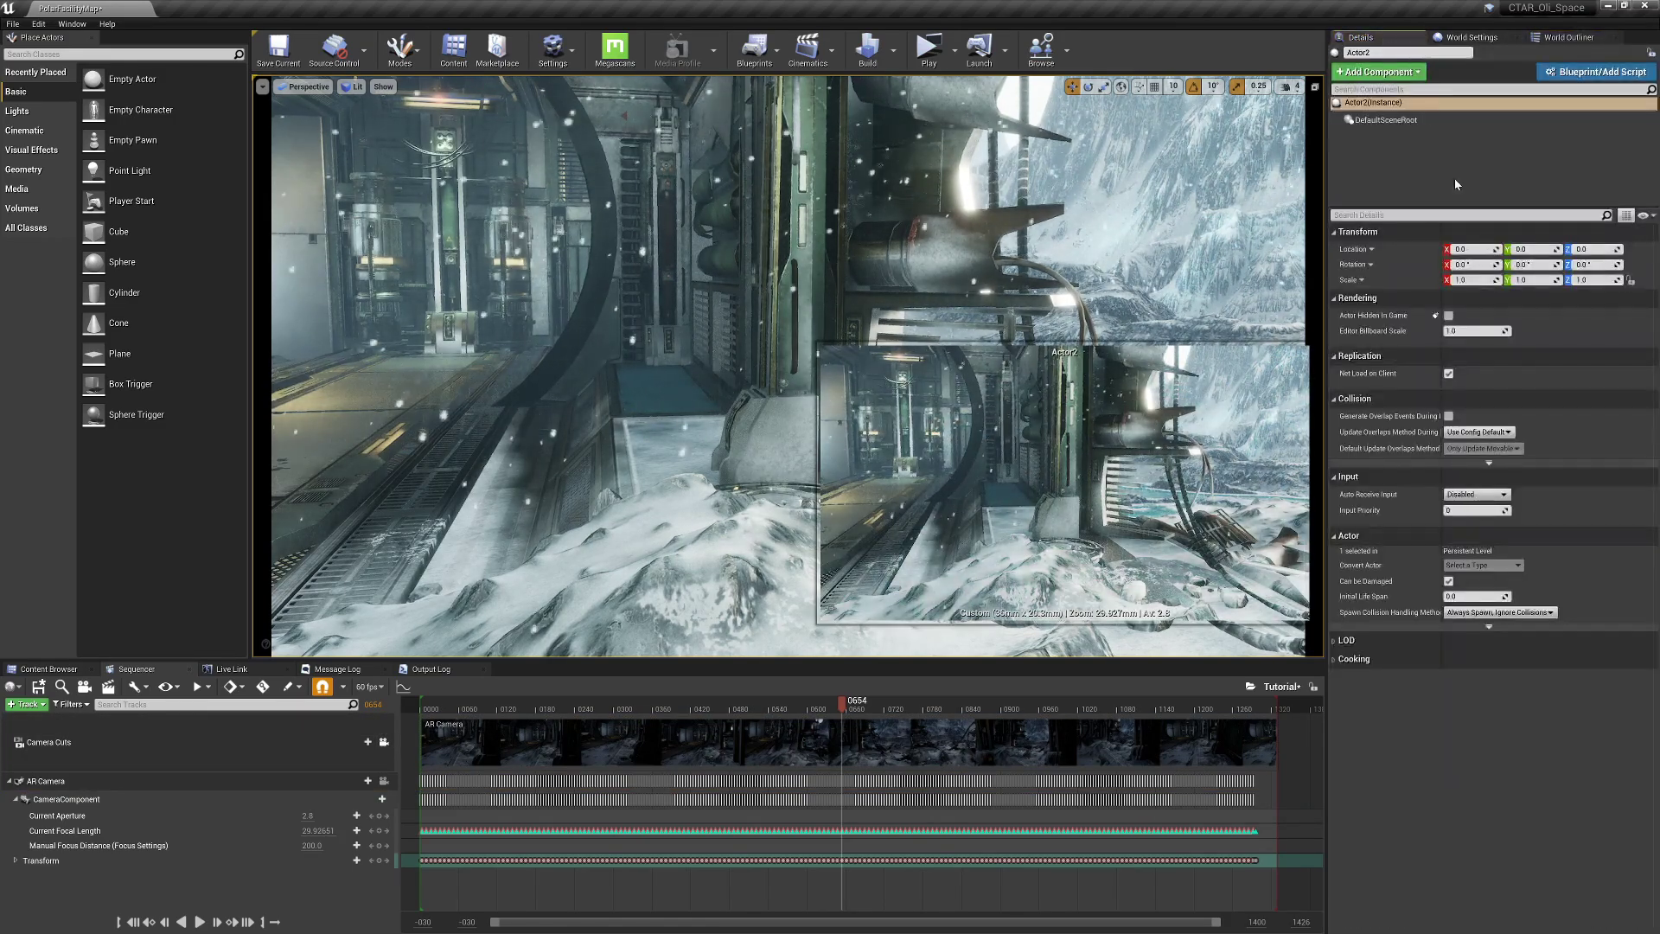
pyautogui.moveTo(1472, 247); pyautogui.dragTo(1426, 248)
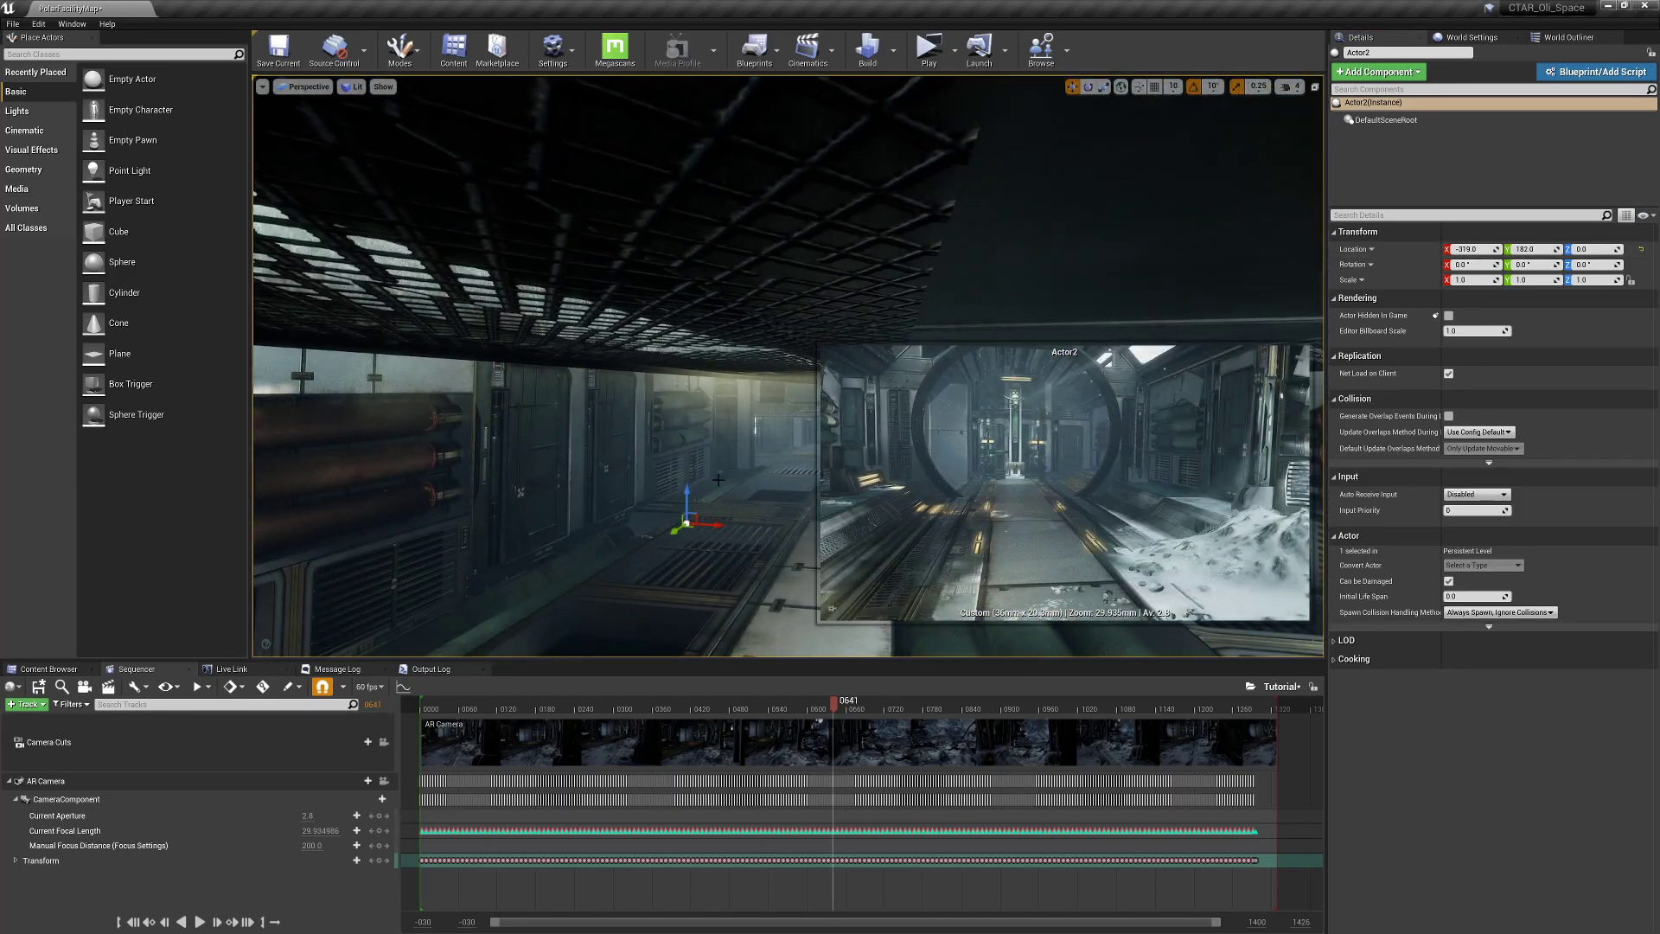
pyautogui.moveTo(1530, 248); pyautogui.dragTo(1569, 247)
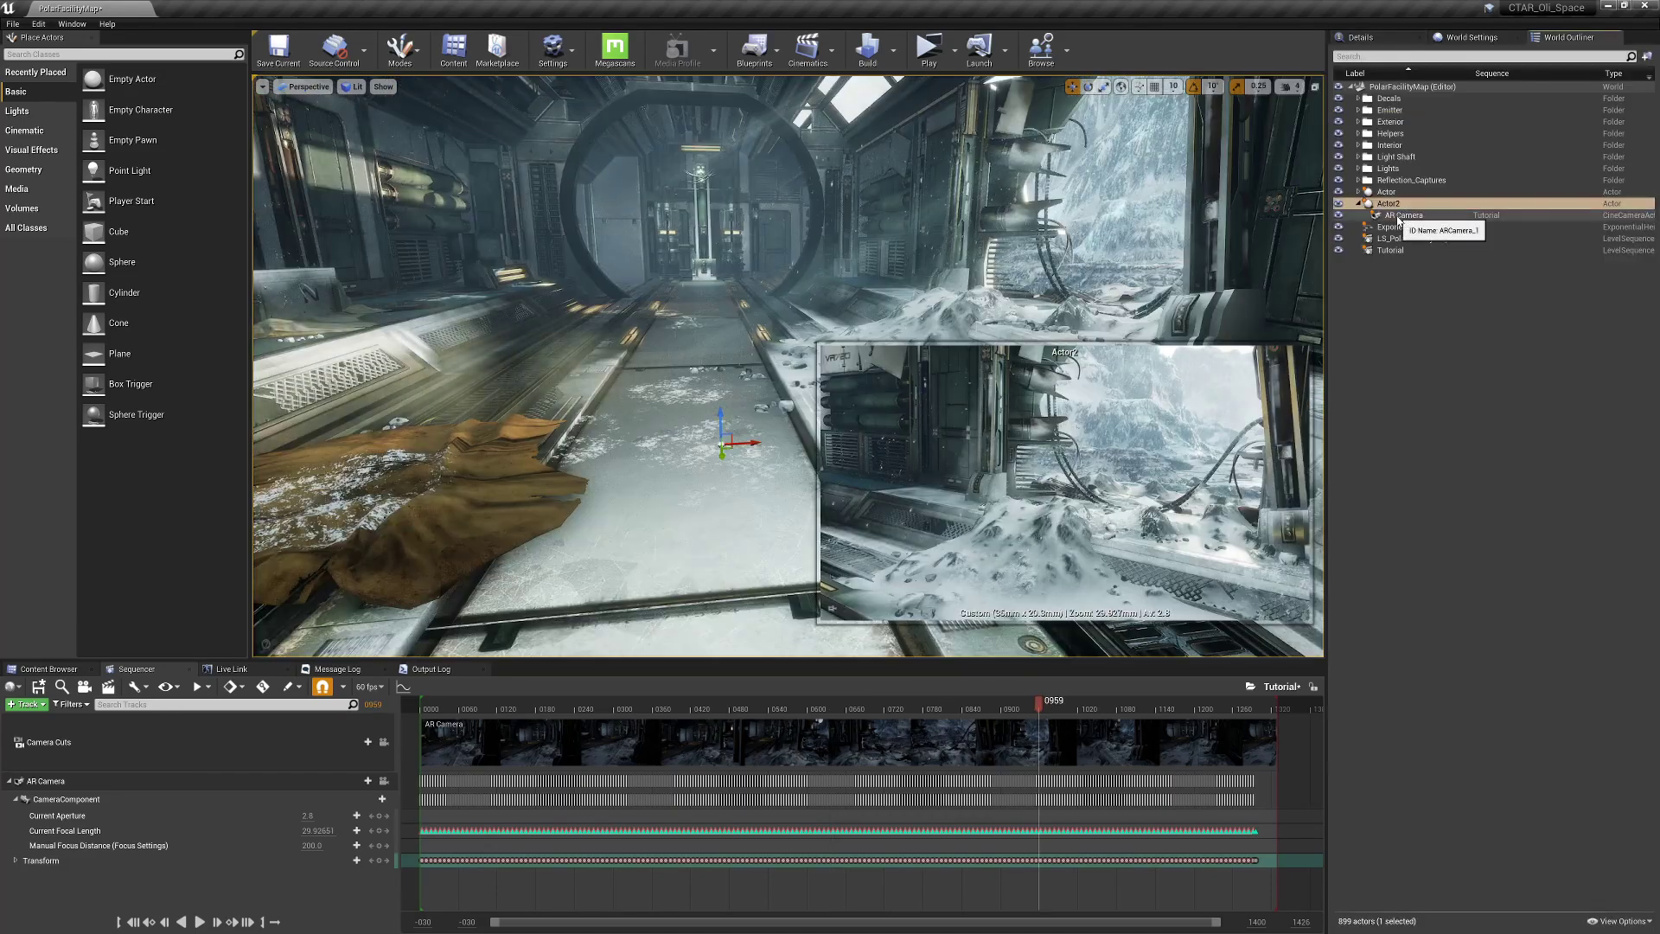
# - Set the AR Camera's Filmback sensor to 48 mm width and 27 mm height
pyautogui.click(1385, 39)
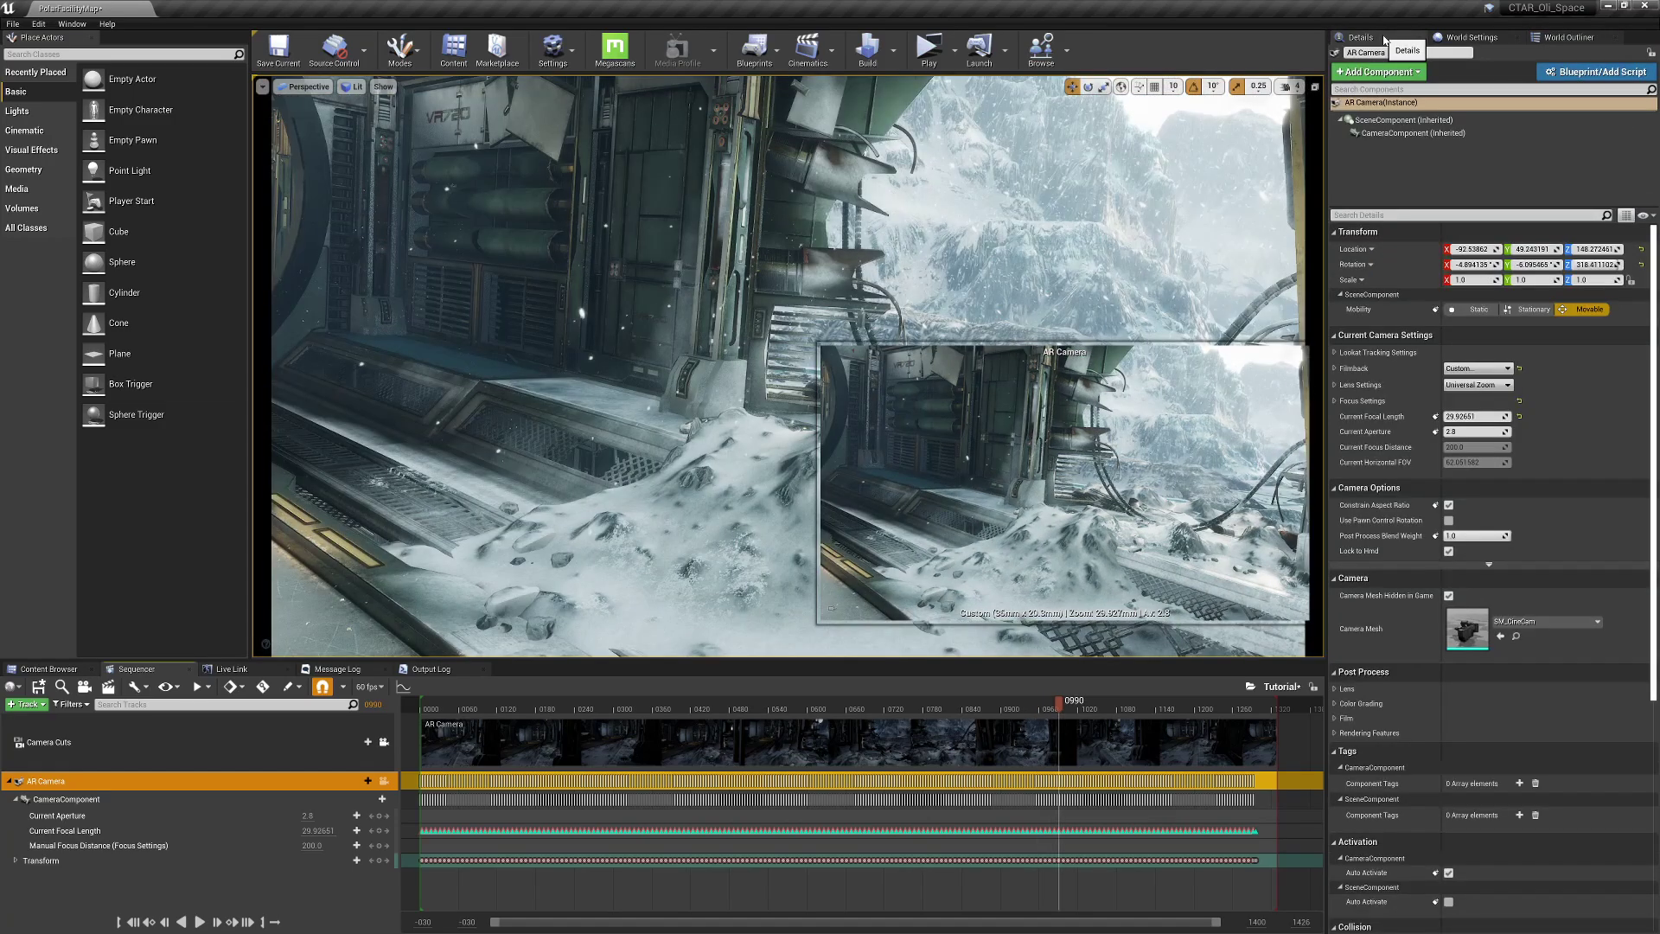
pyautogui.click(1355, 369)
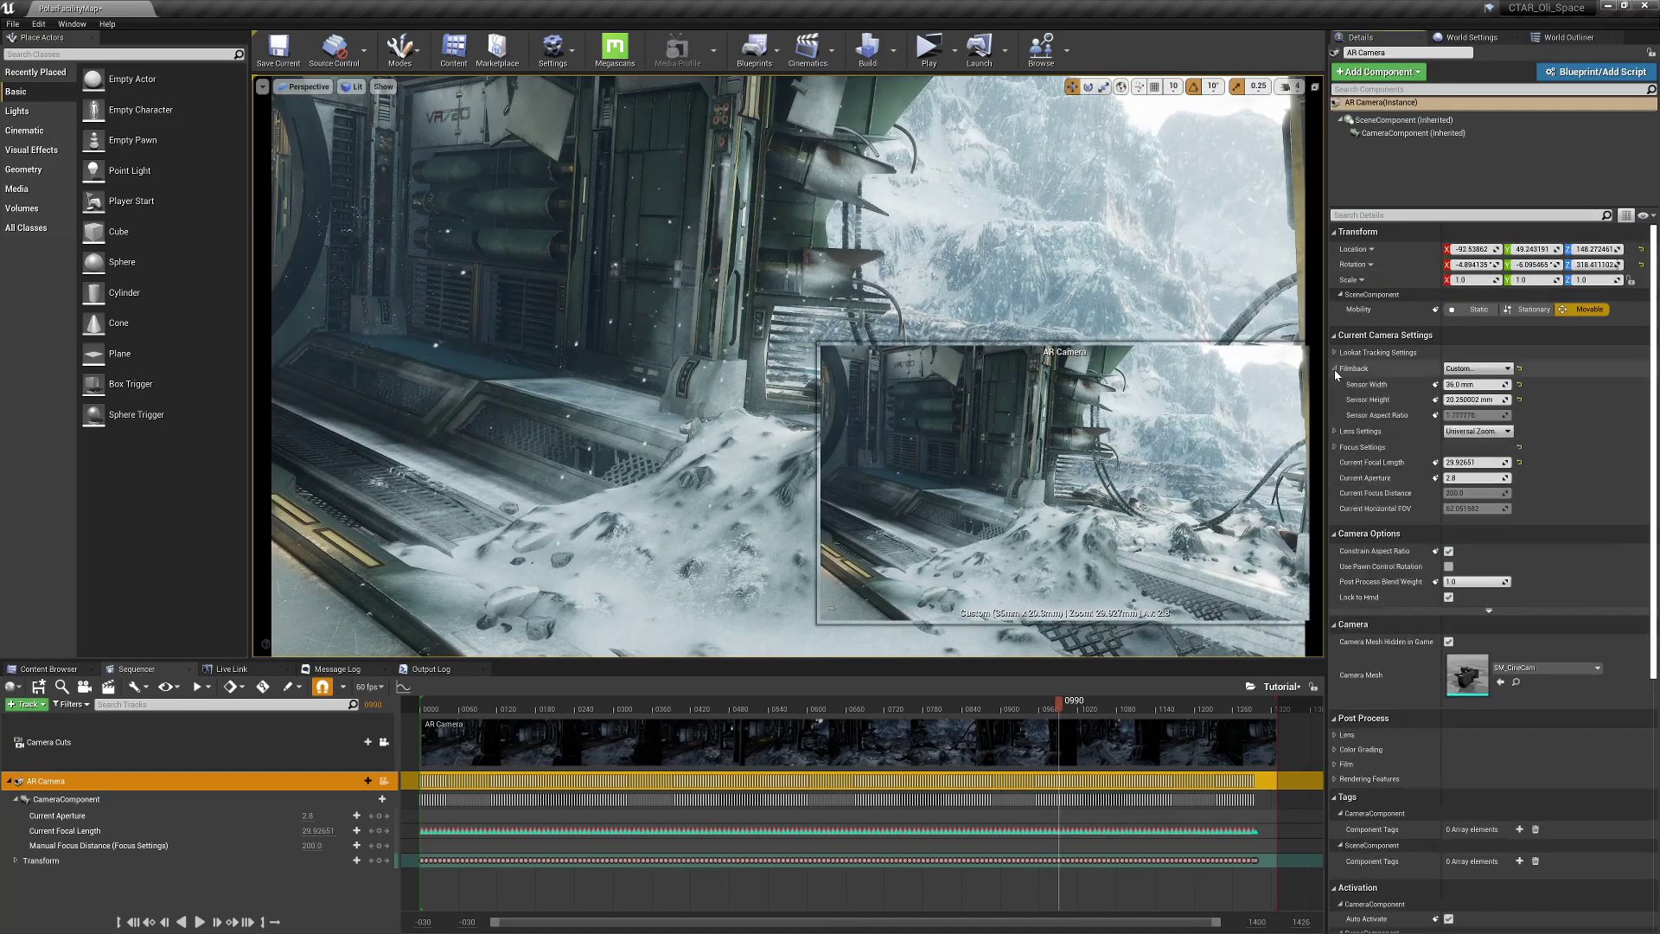
pyautogui.click(1474, 384)
pyautogui.write('4')
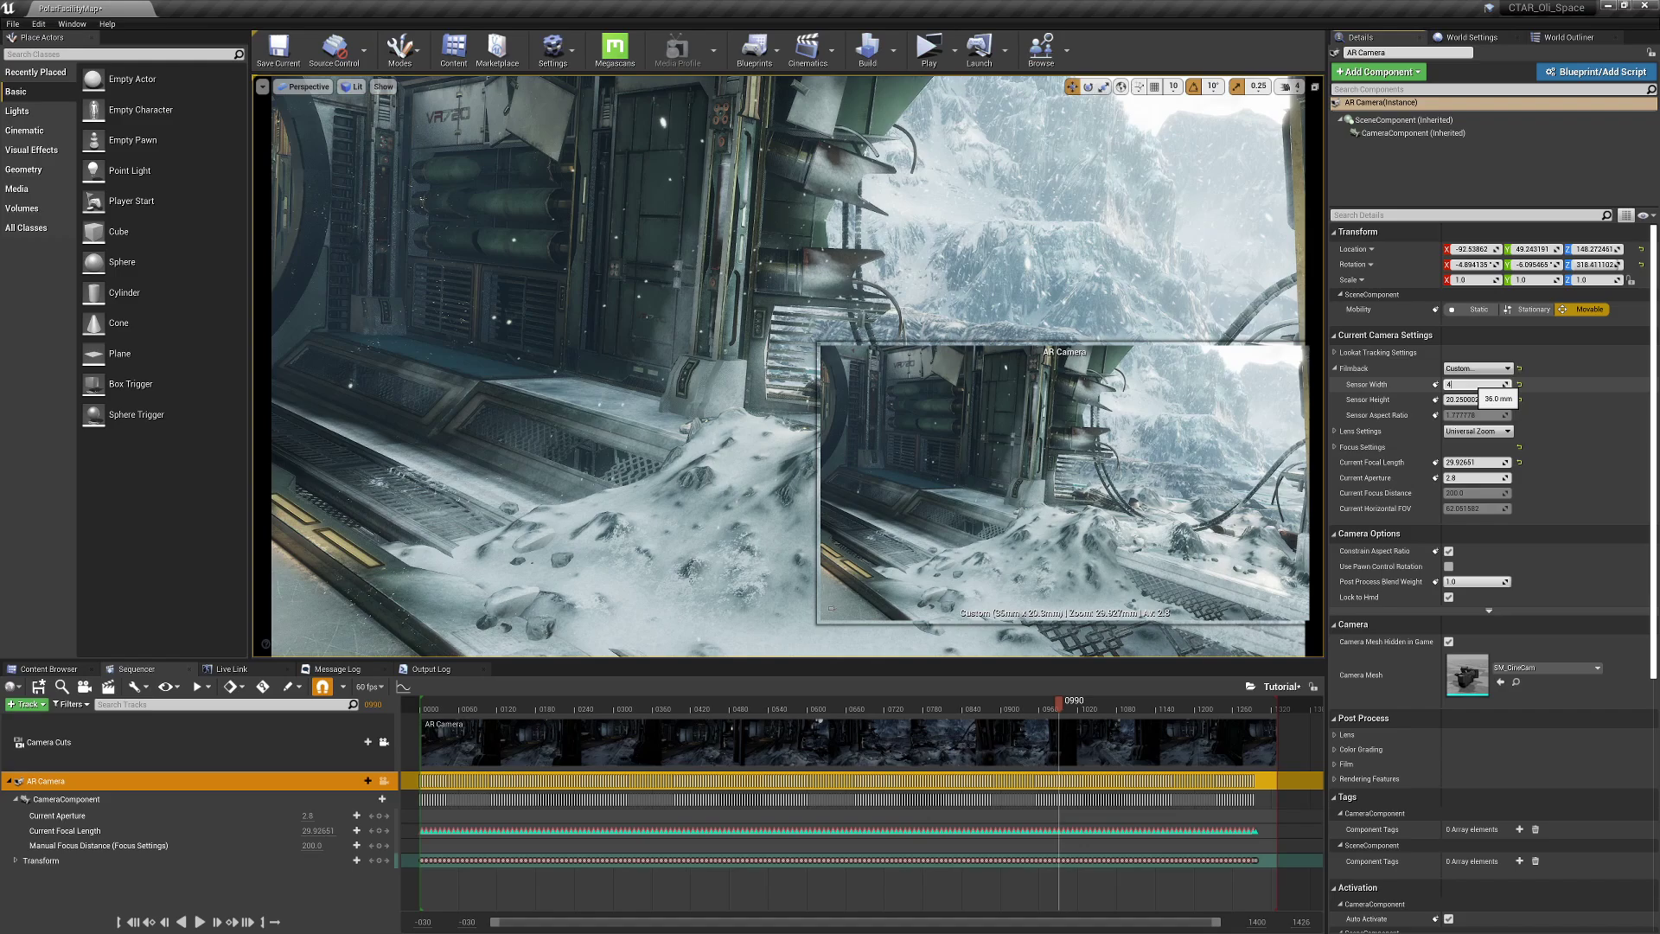
pyautogui.write('8')
pyautogui.press('Return')
pyautogui.write('7')
pyautogui.press('Return')
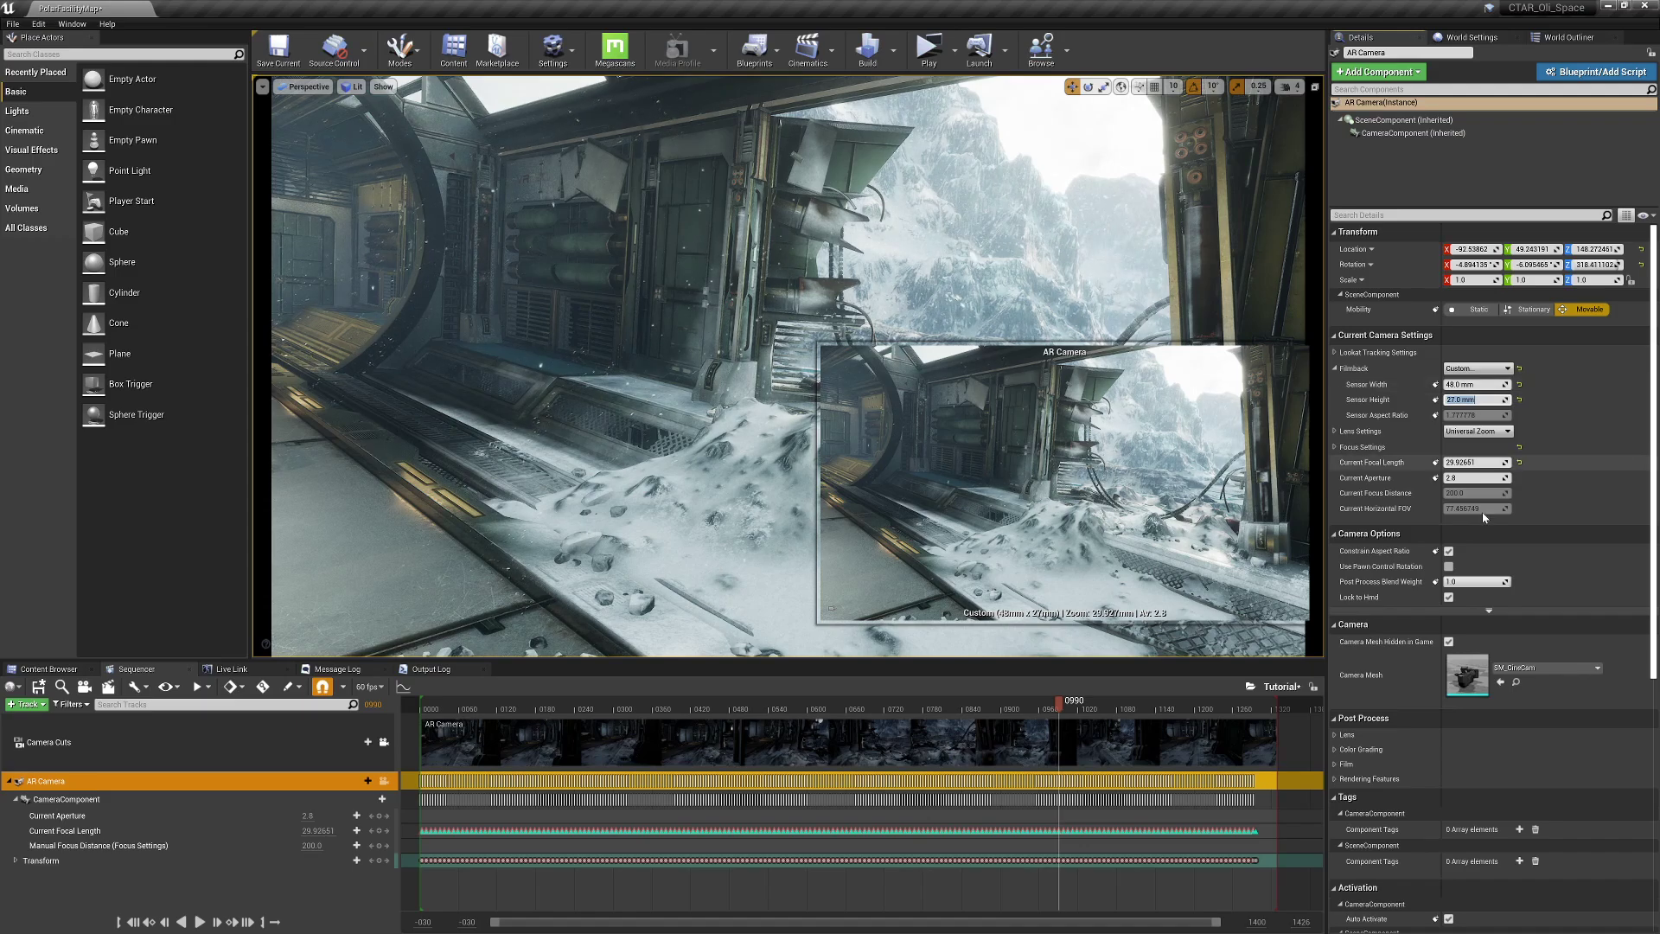
# - Set the Sequencer movie render resolution to Custom and begin entering the output width
pyautogui.click(108, 687)
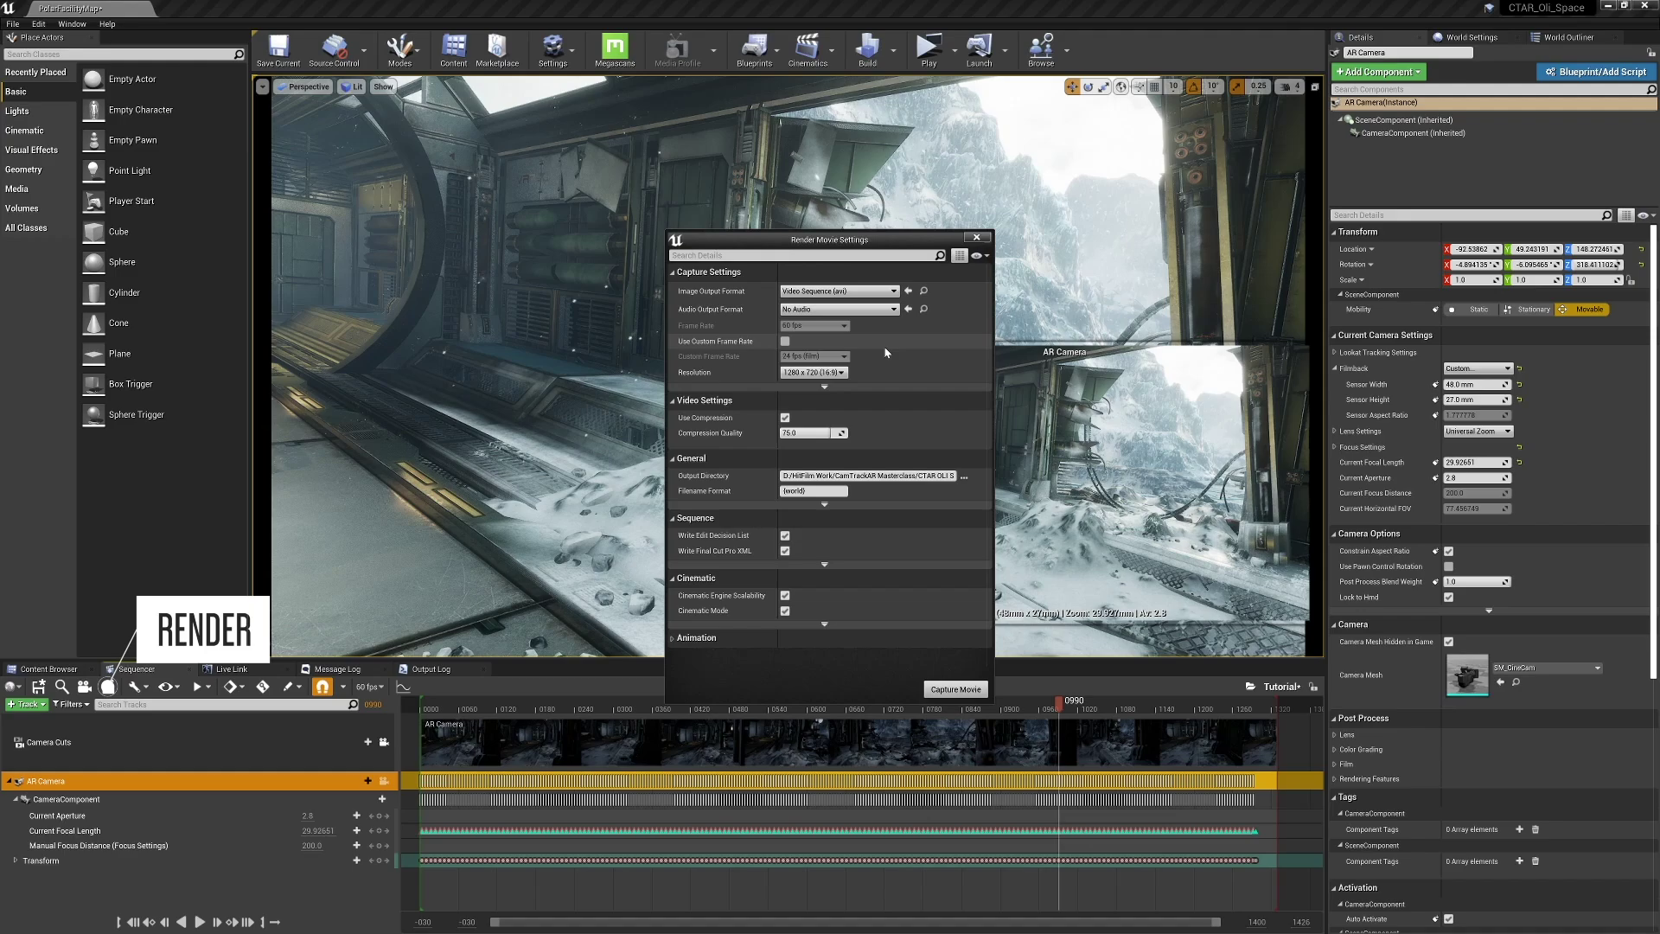
pyautogui.click(816, 372)
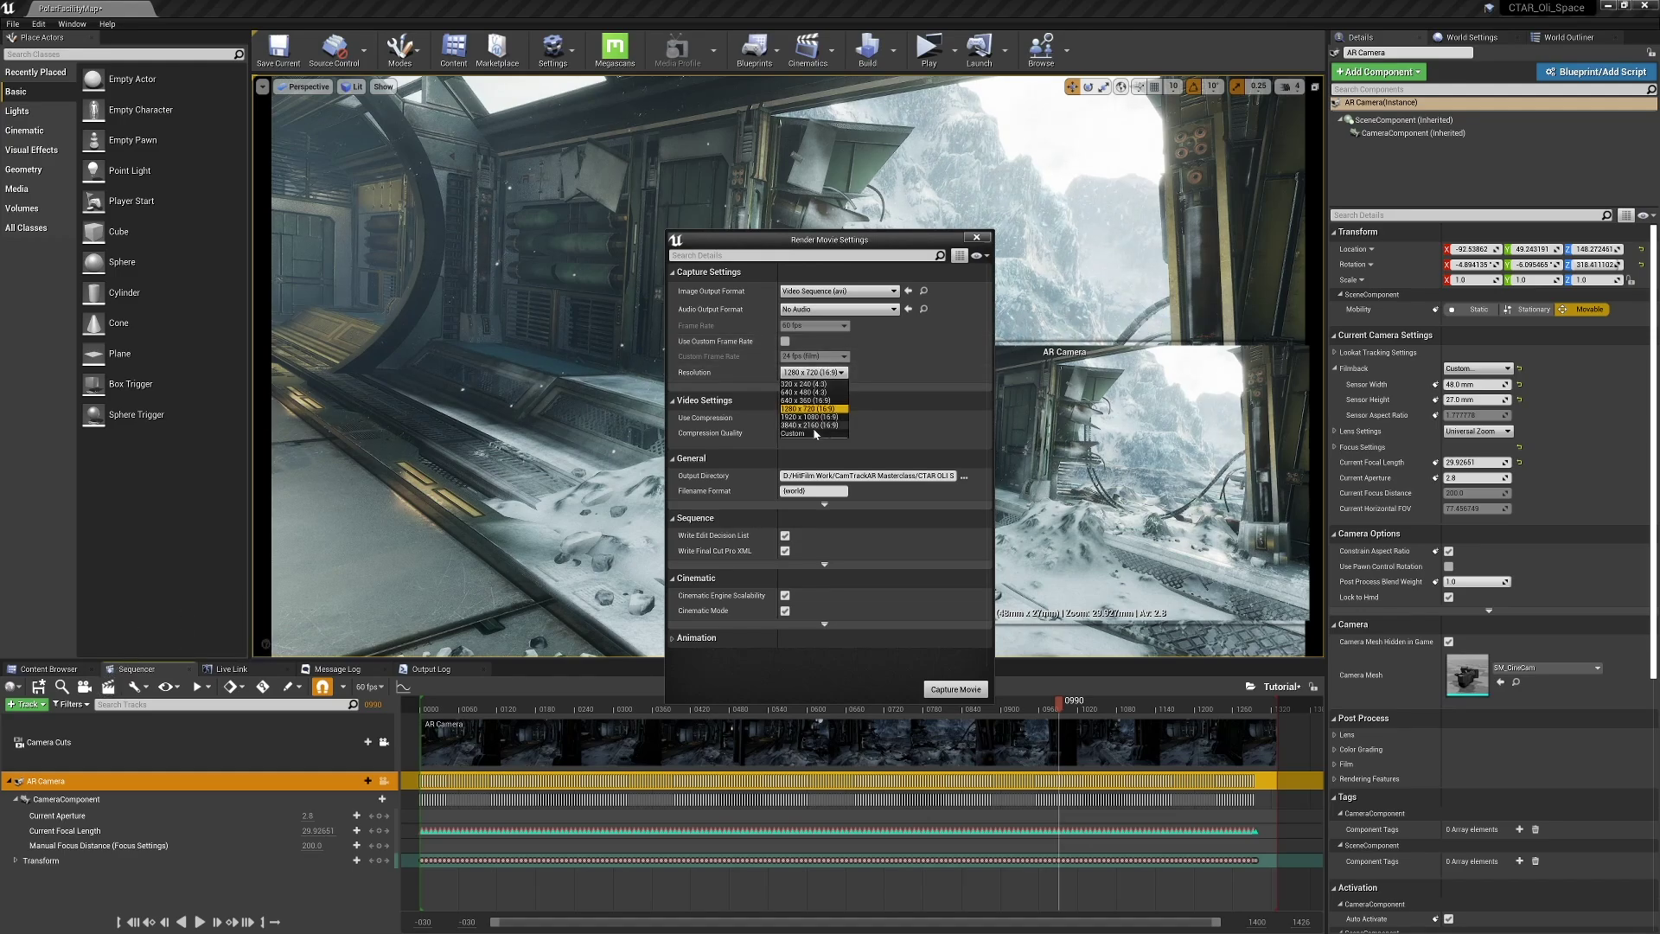
pyautogui.click(826, 406)
pyautogui.click(818, 387)
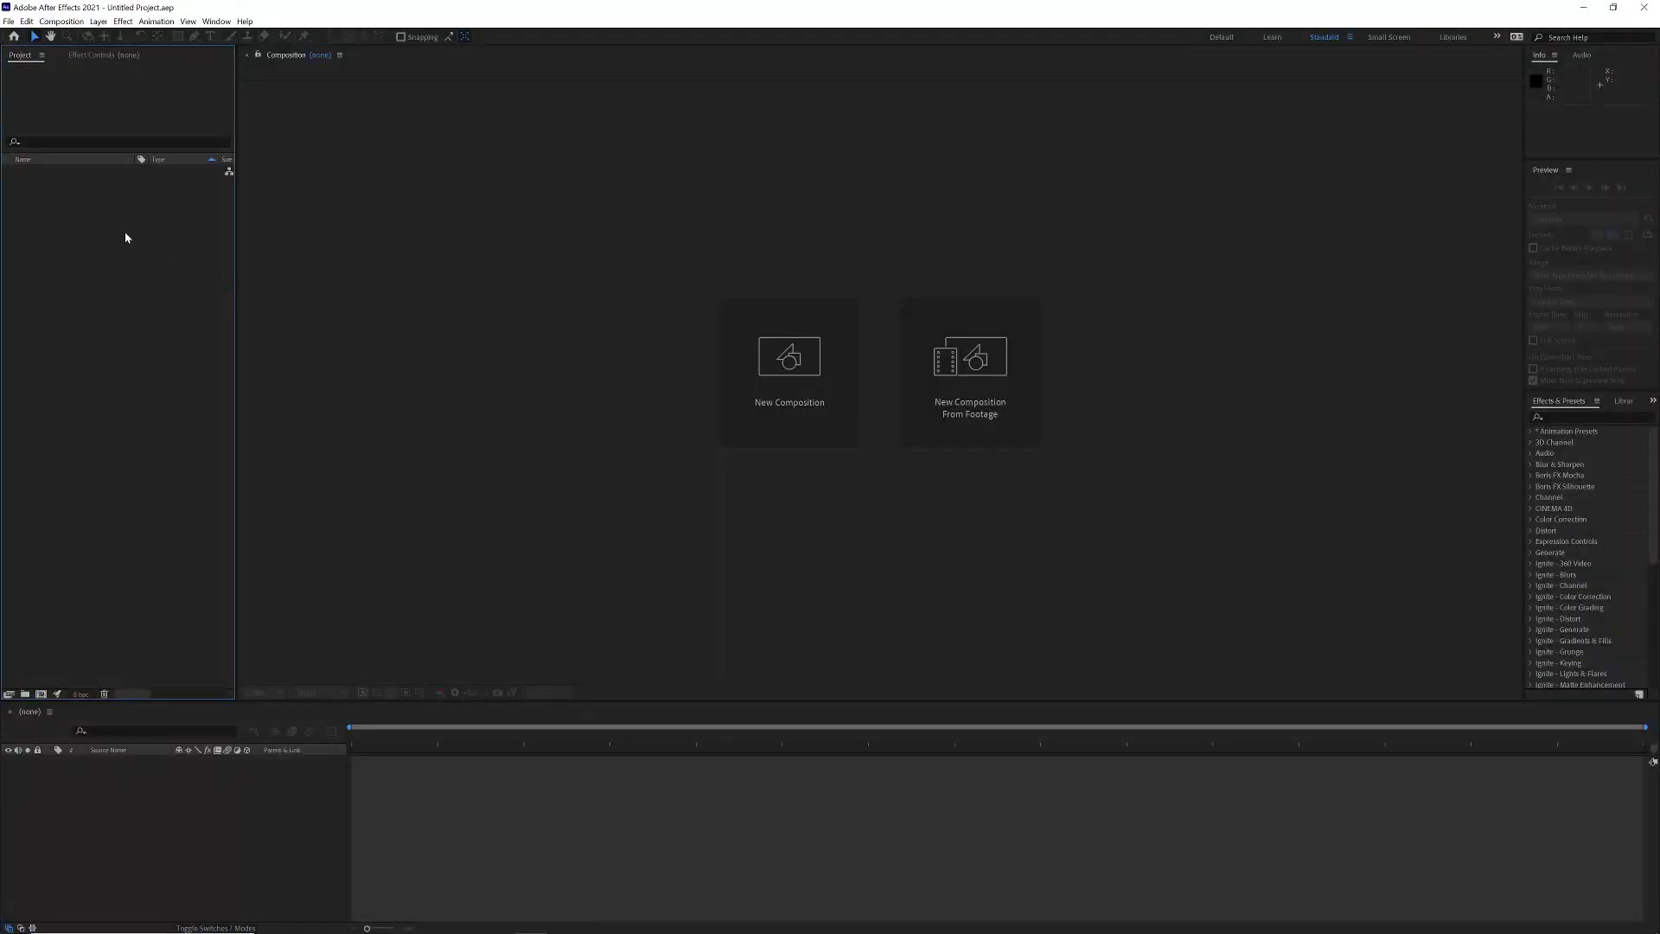
# - Run the CamTrack AR .jsx script via Run Script File, then scrub the timeline to verify the track
pyautogui.click(9, 21)
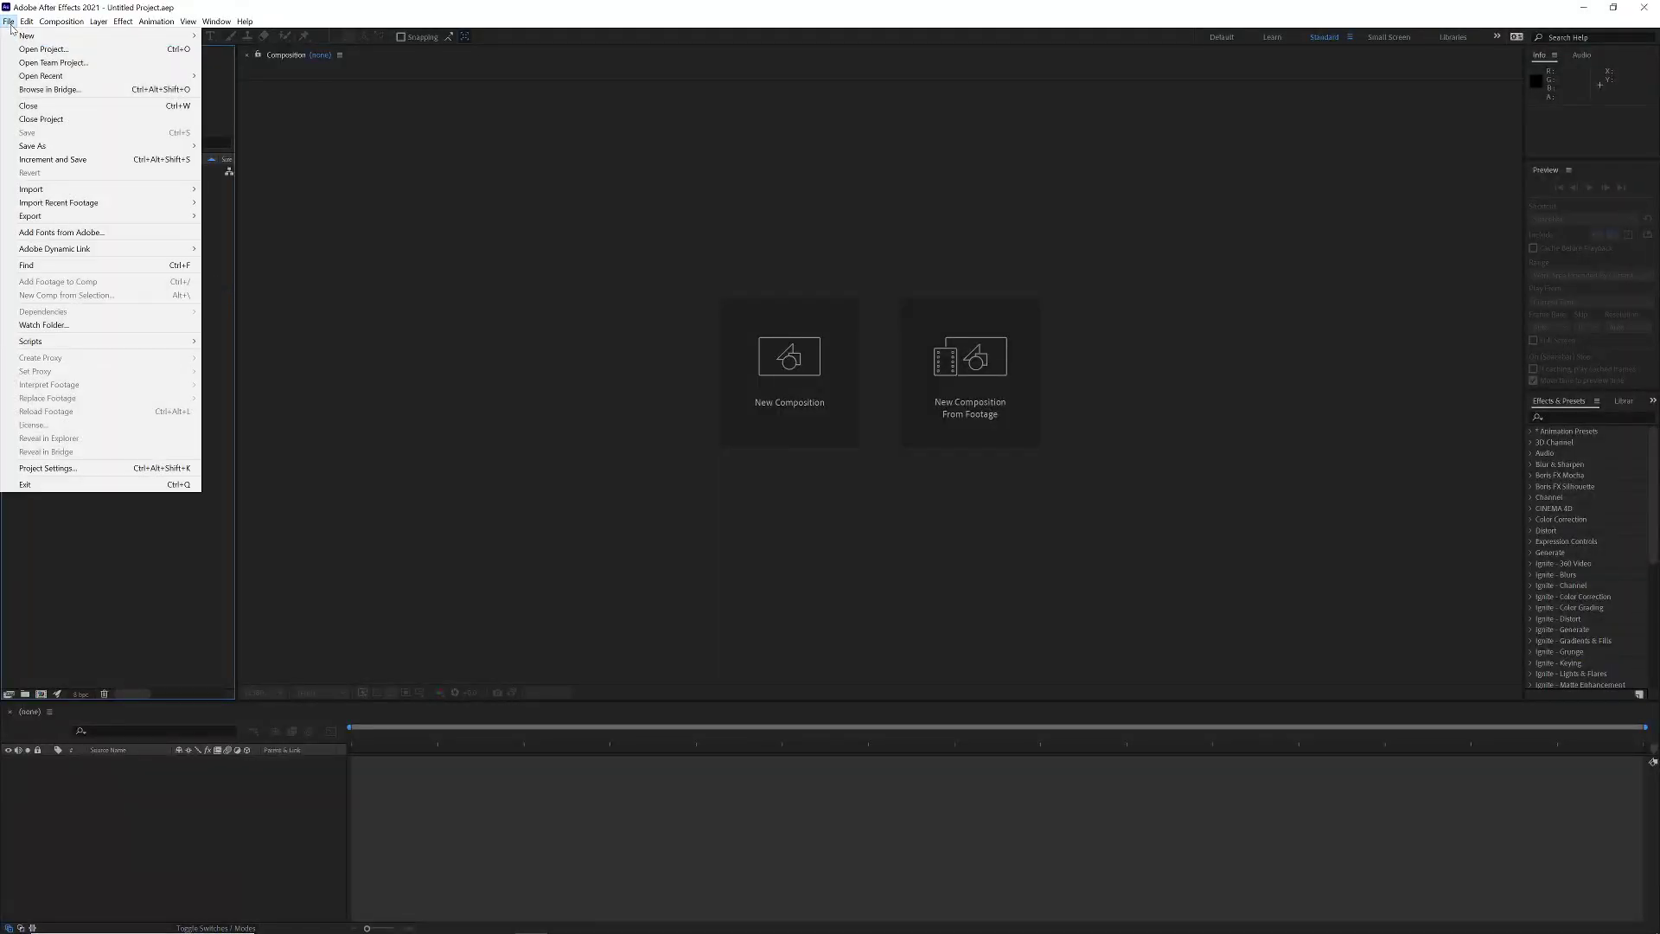
pyautogui.moveTo(105, 342)
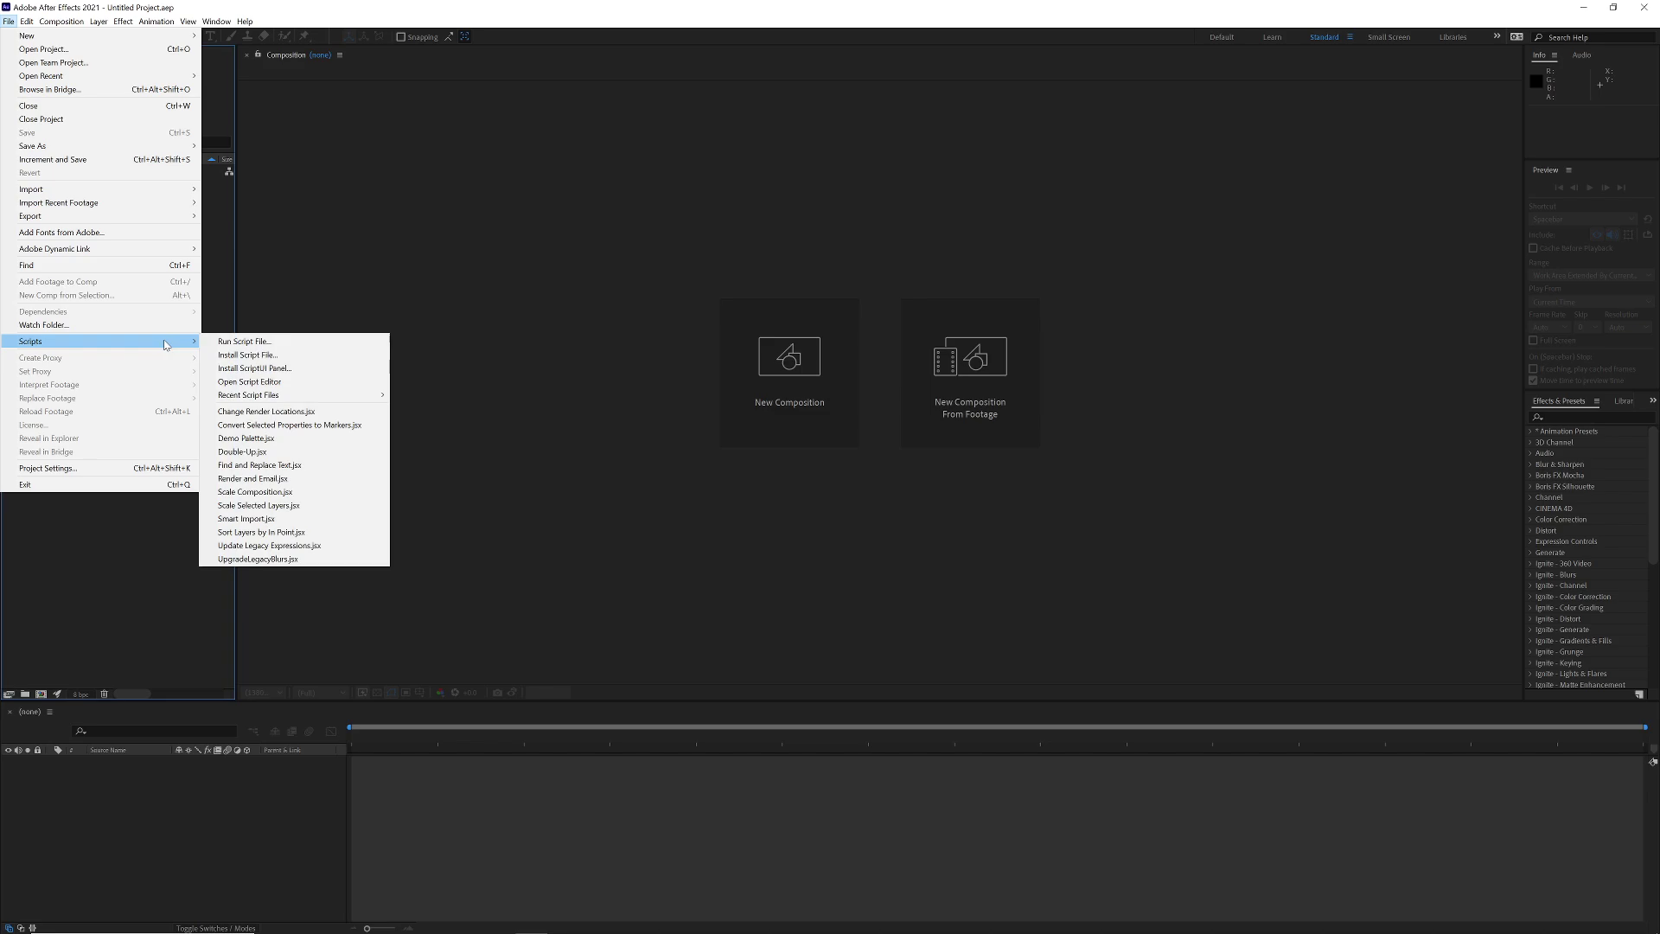
pyautogui.click(296, 345)
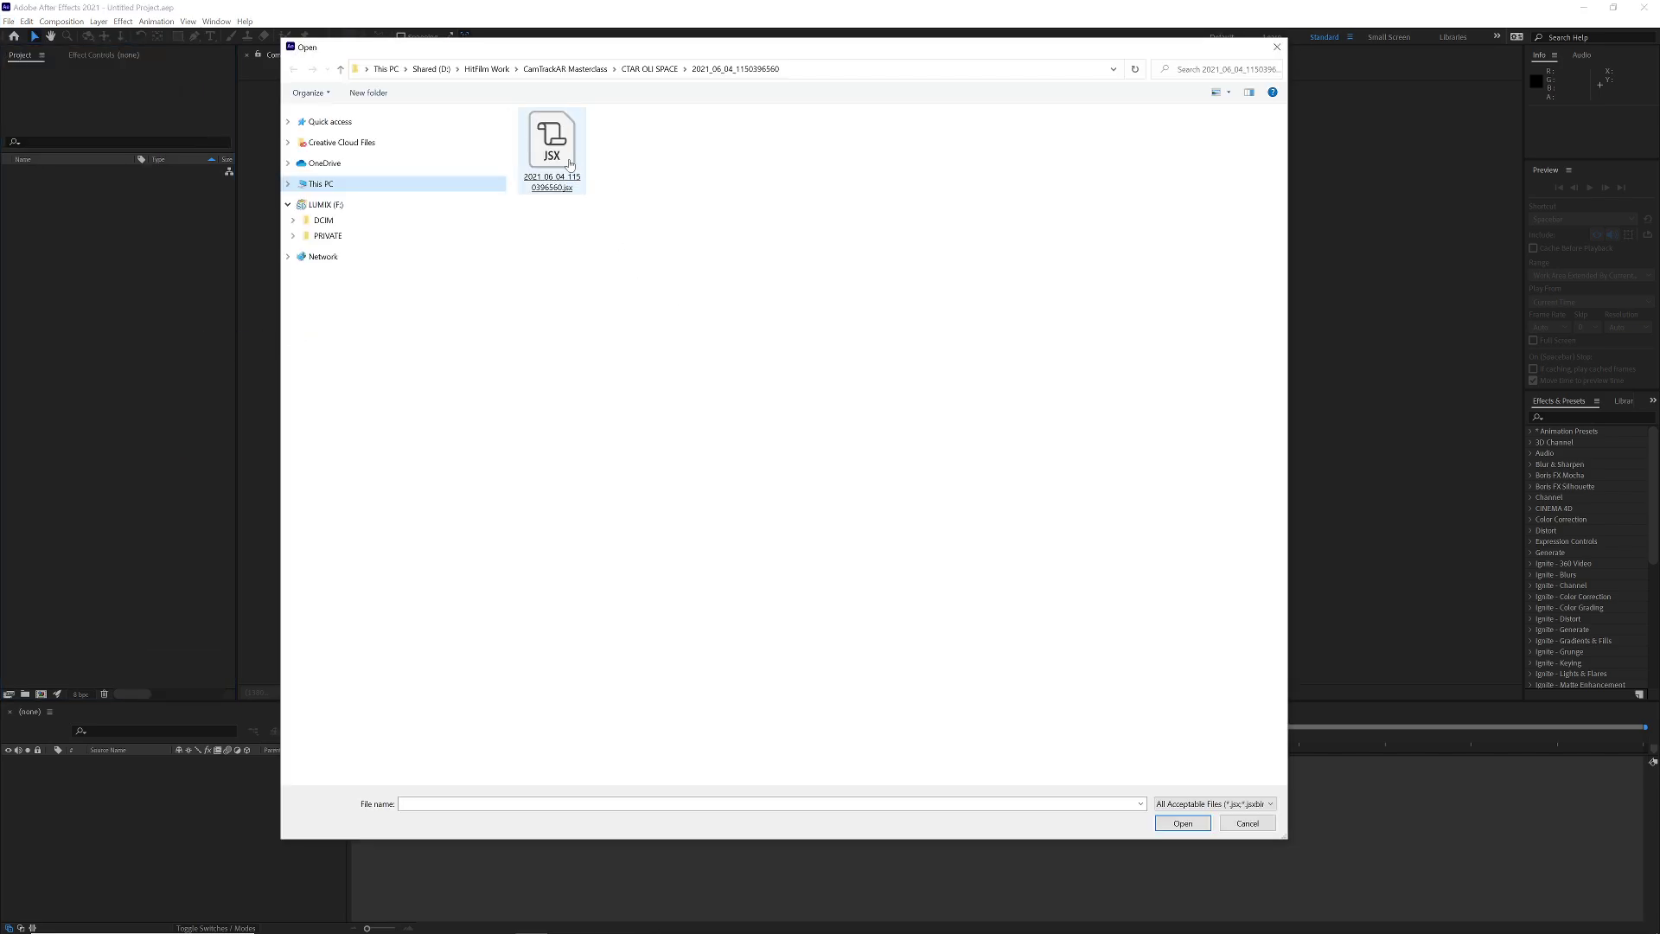
pyautogui.doubleClick(555, 146)
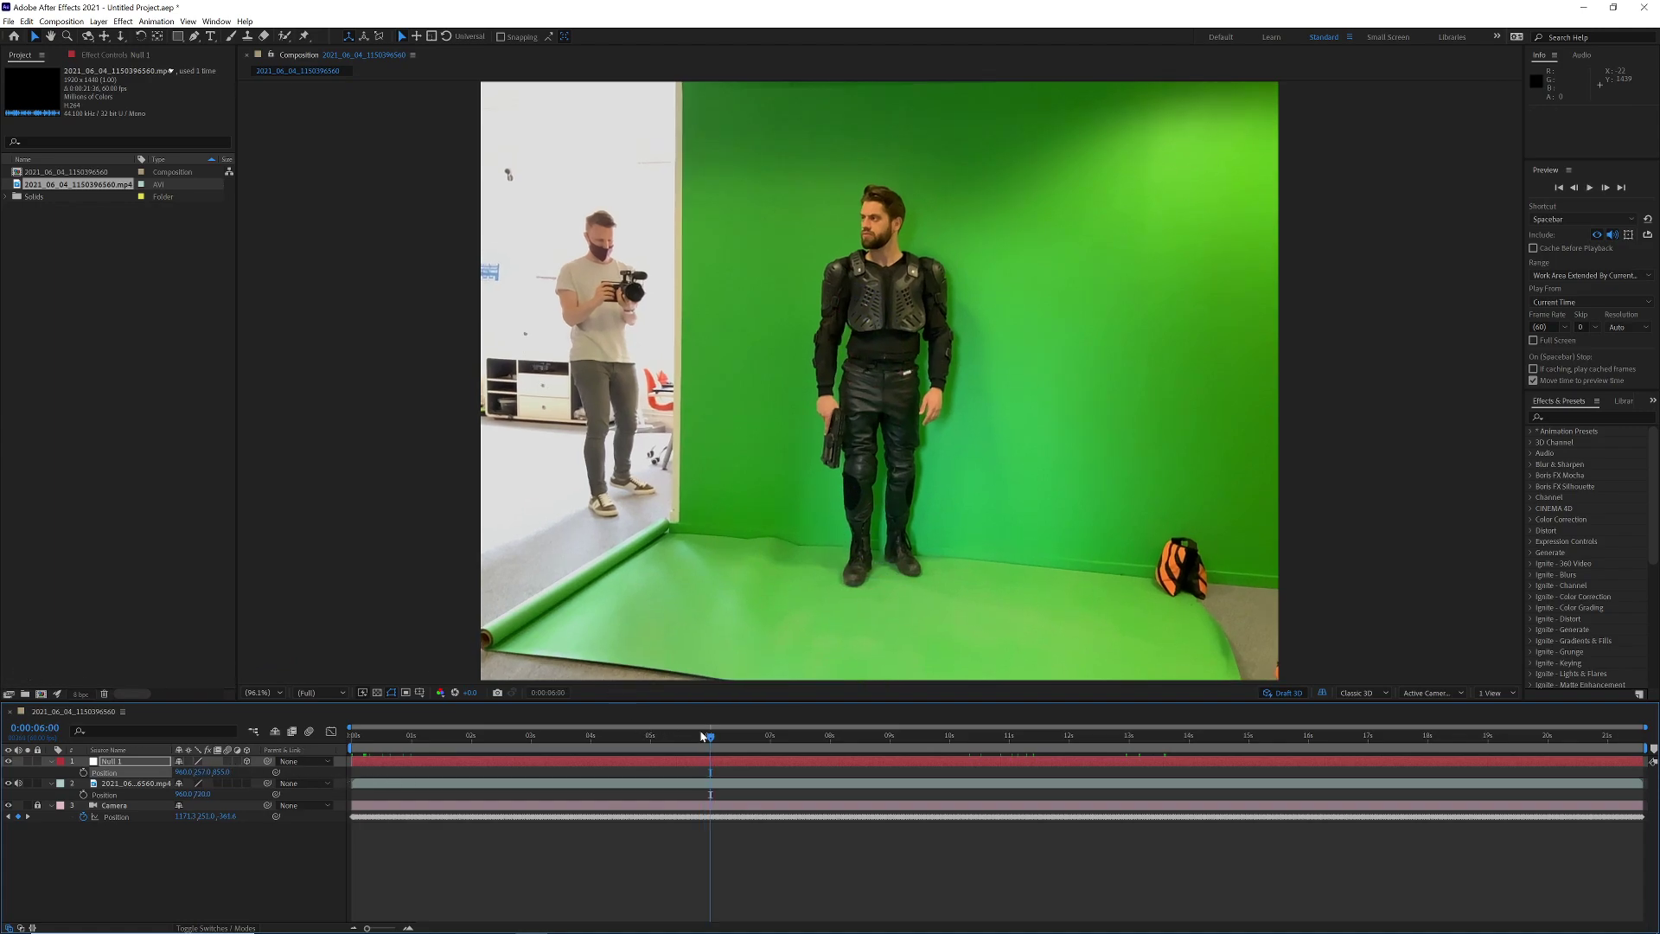
pyautogui.moveTo(705, 736)
pyautogui.mouseDown()
pyautogui.moveTo(1327, 749)
pyautogui.moveTo(1495, 736)
pyautogui.mouseUp()
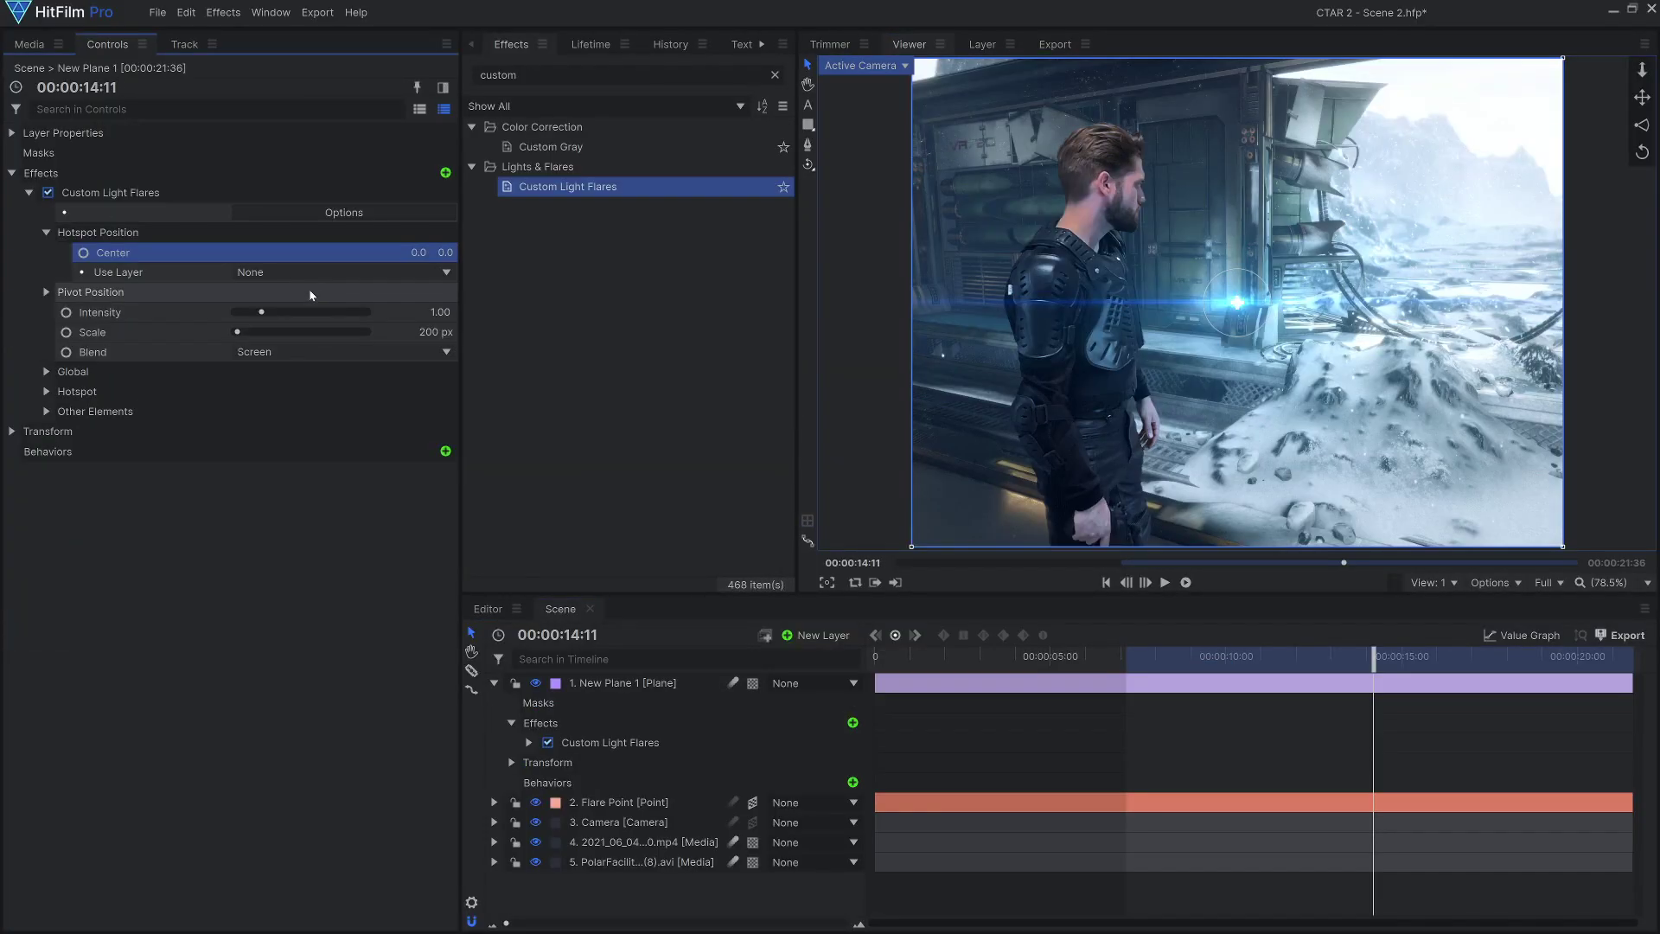
# - Set the Custom Light Flares hotspot Use Layer to '2. Flare Point'
pyautogui.click(308, 272)
pyautogui.click(308, 325)
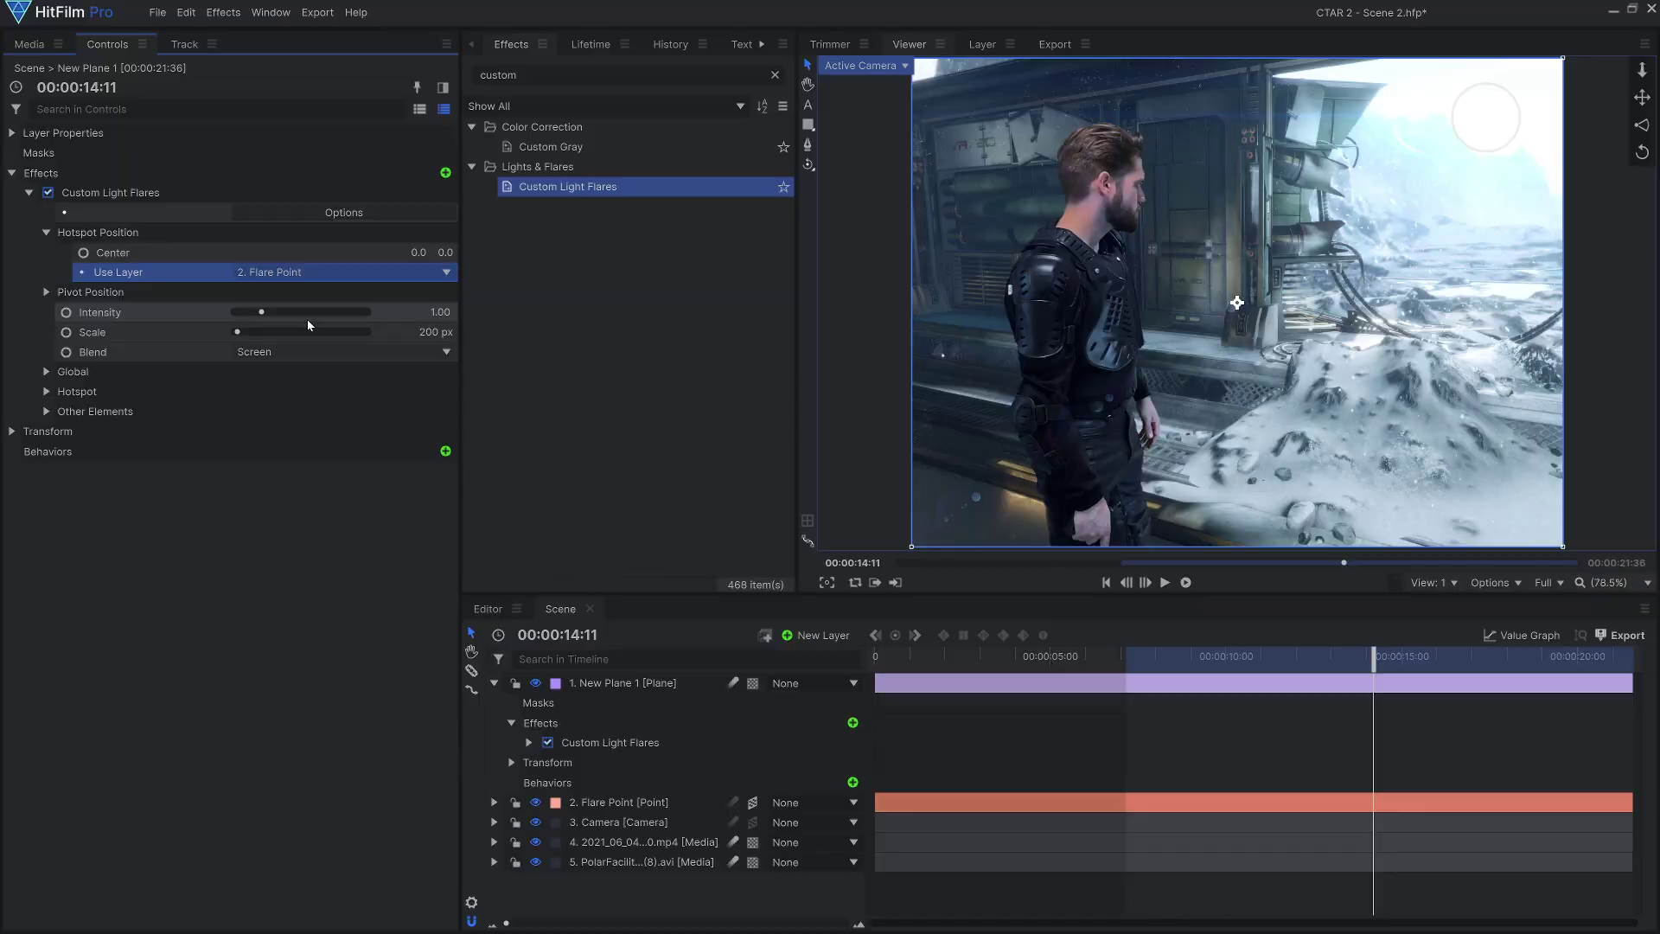